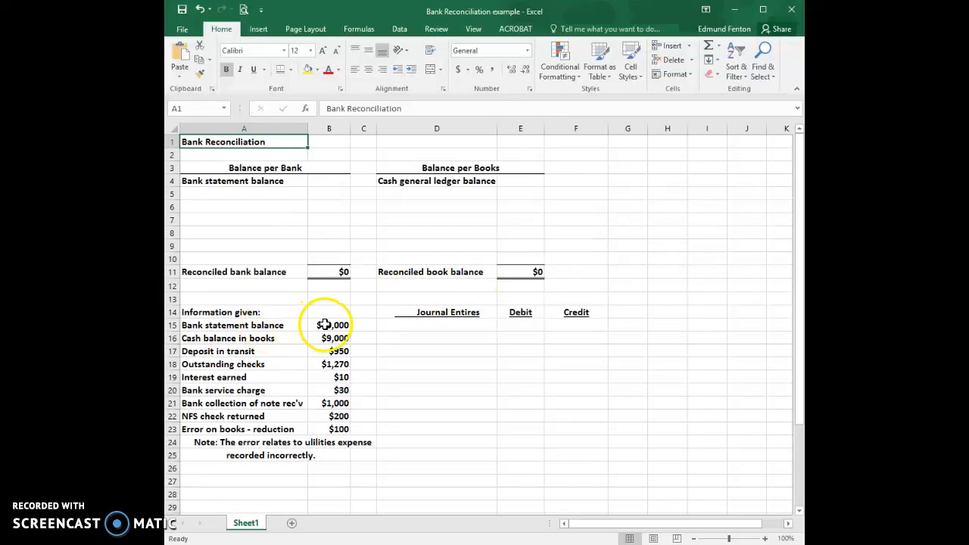
# Enter the opening balances: 10,000 for the bank statement balance and 9,000 for the cash general ledger balance
pyautogui.click(323, 179)
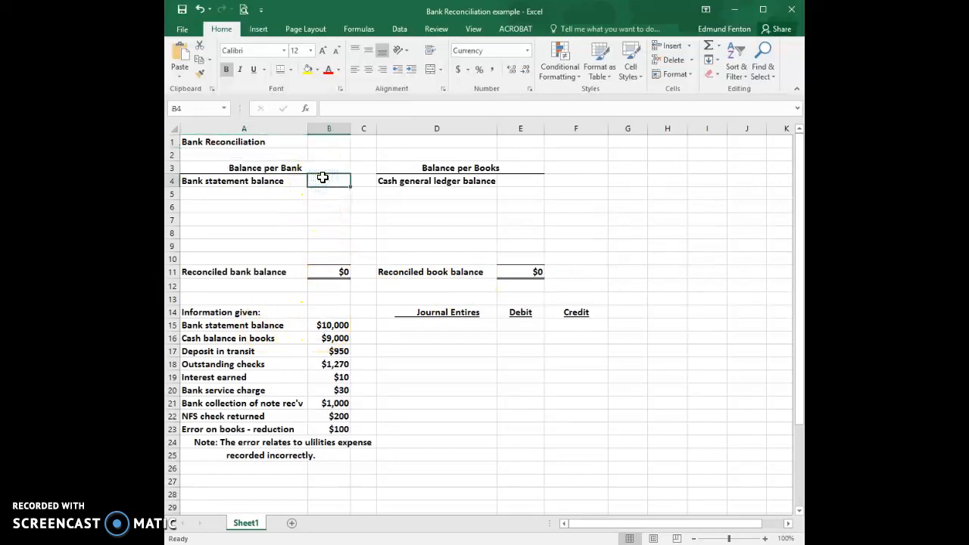
pyautogui.write('10,000')
pyautogui.press('Return')
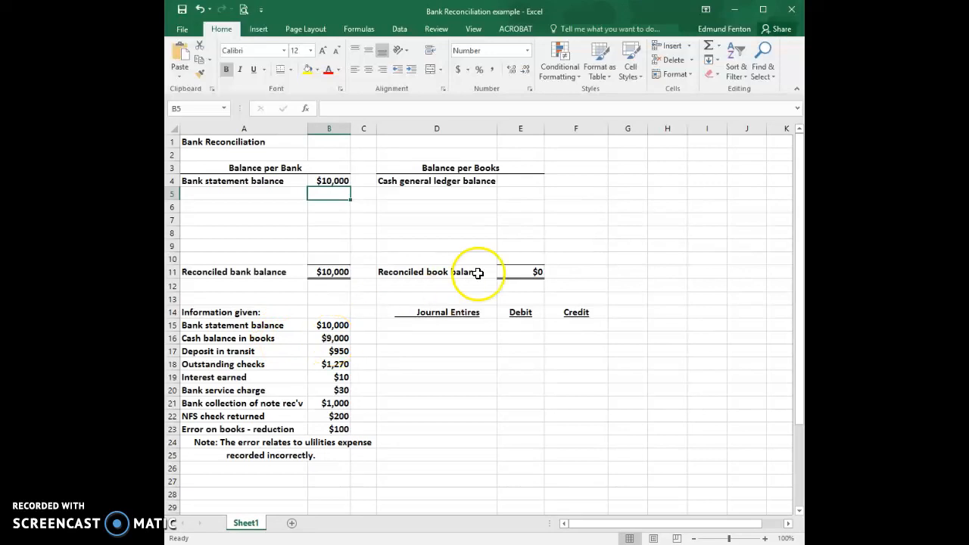
pyautogui.click(526, 181)
pyautogui.write('9000')
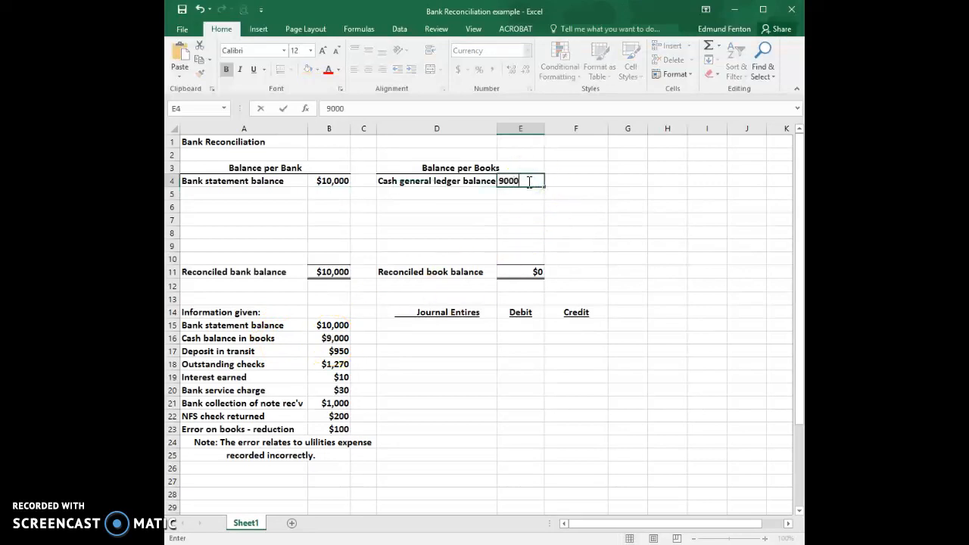
pyautogui.press('Return')
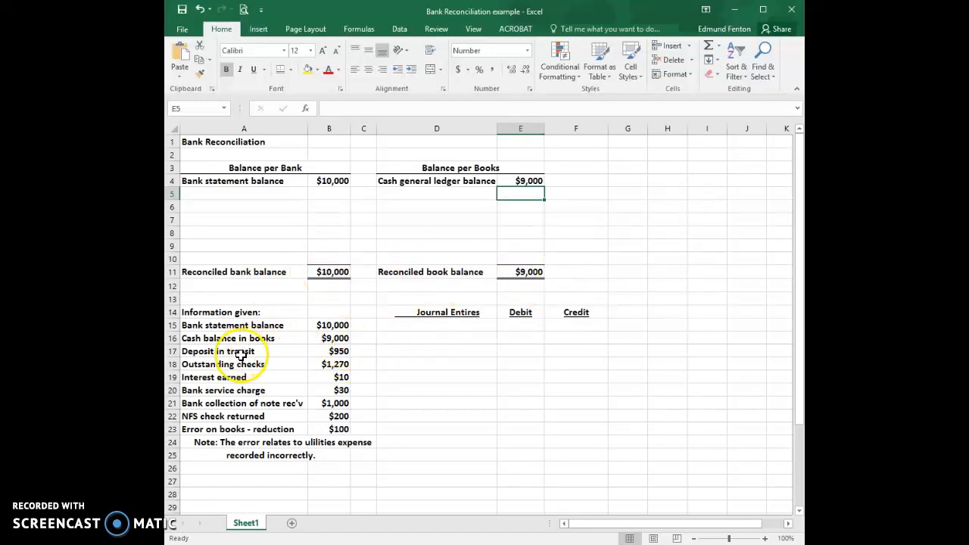
# Add a "Deposit in transit" line of 950 below the bank statement balance, starting in A5
pyautogui.click(238, 196)
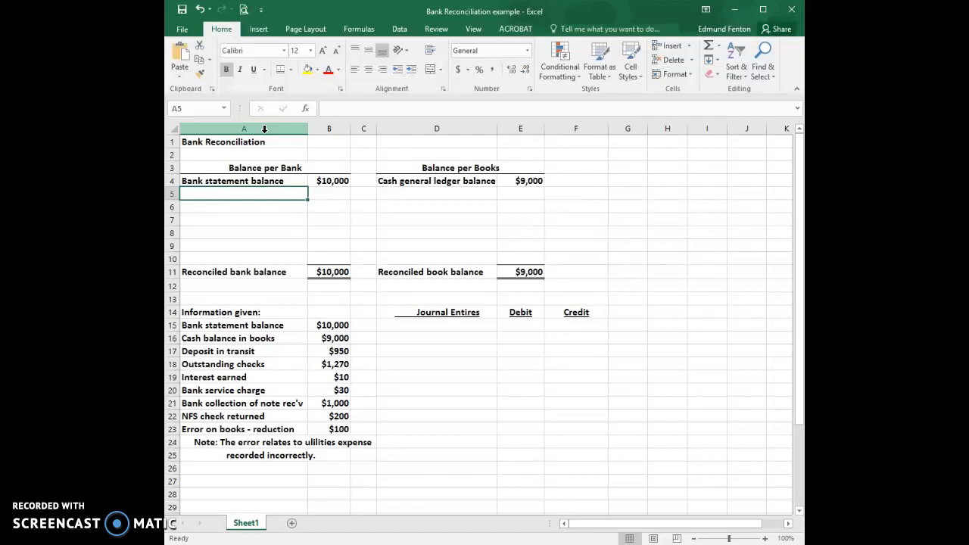
pyautogui.write('D')
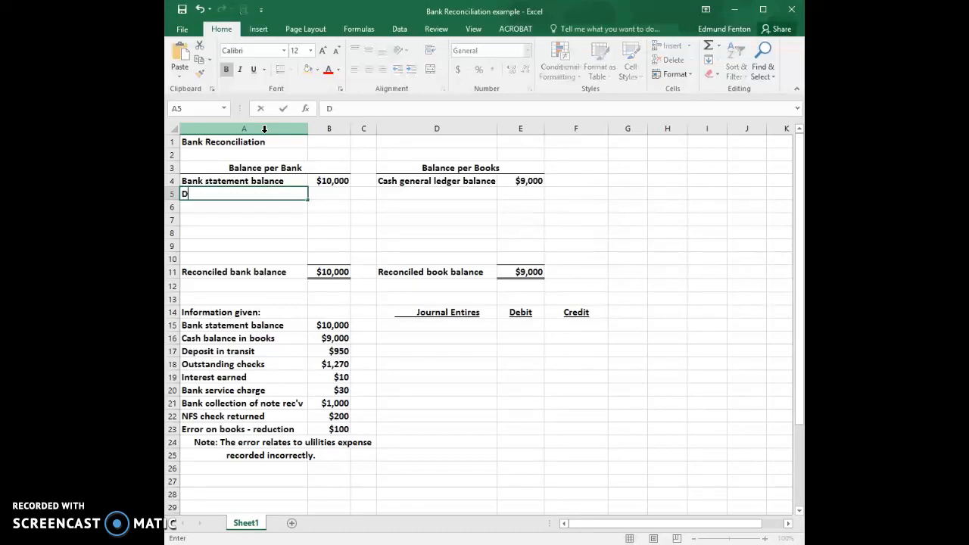
pyautogui.write('eposit in transit')
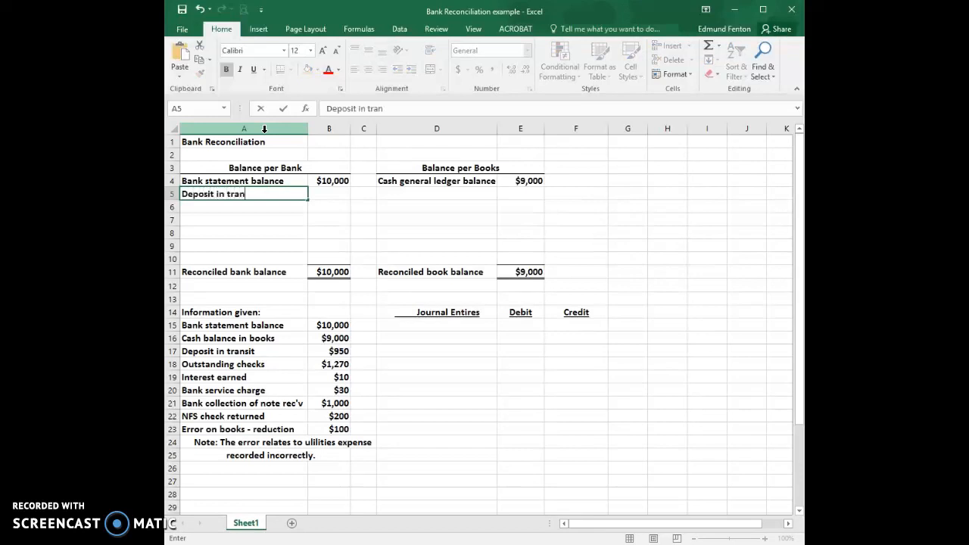
pyautogui.press('Tab')
pyautogui.write('950')
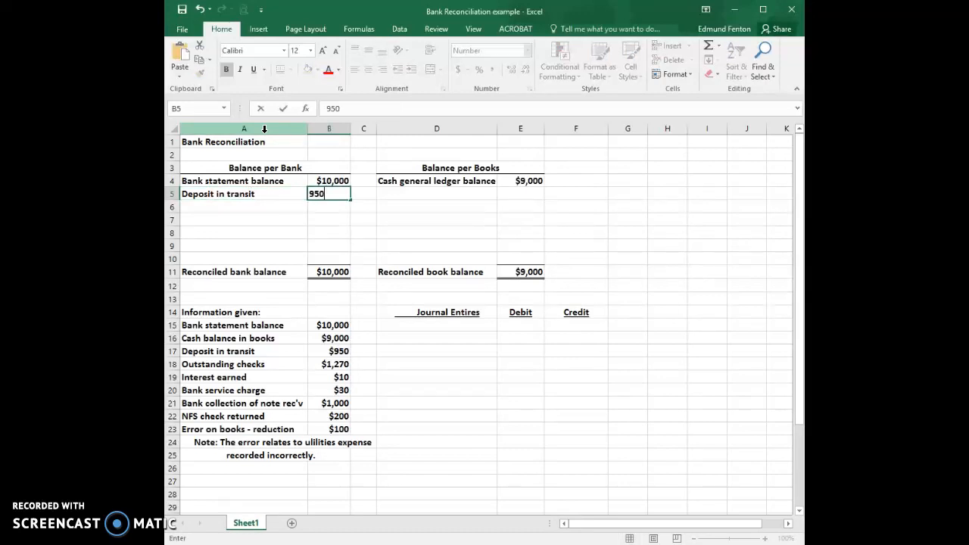
pyautogui.press('Return')
# Add an "O/S" line of -1270 for the outstanding checks in row 6 of the bank side
pyautogui.press('Left')
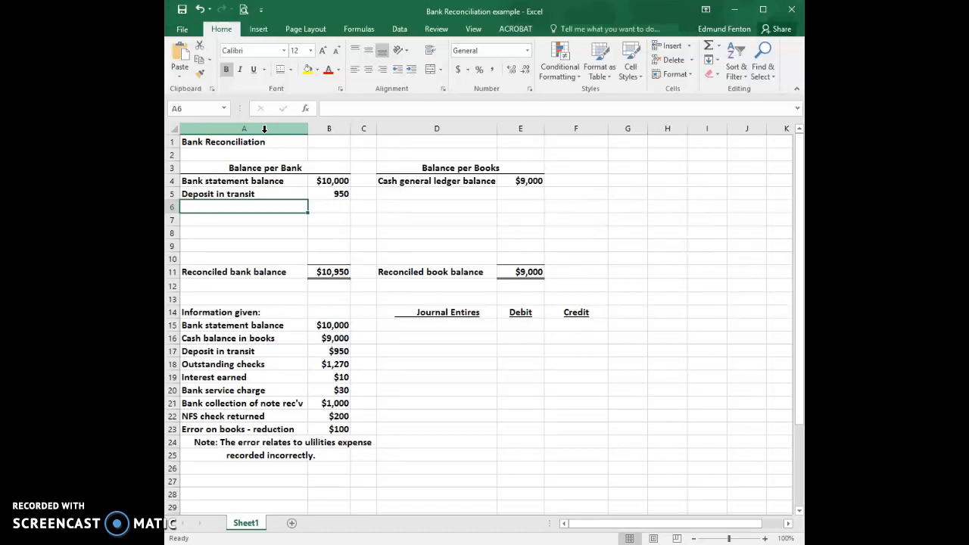
pyautogui.write('O/S')
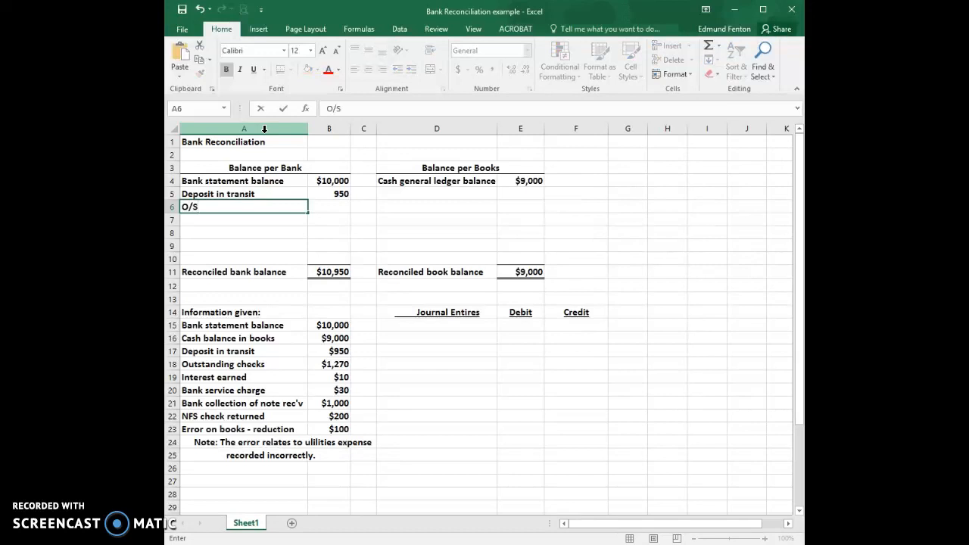
pyautogui.press('Tab')
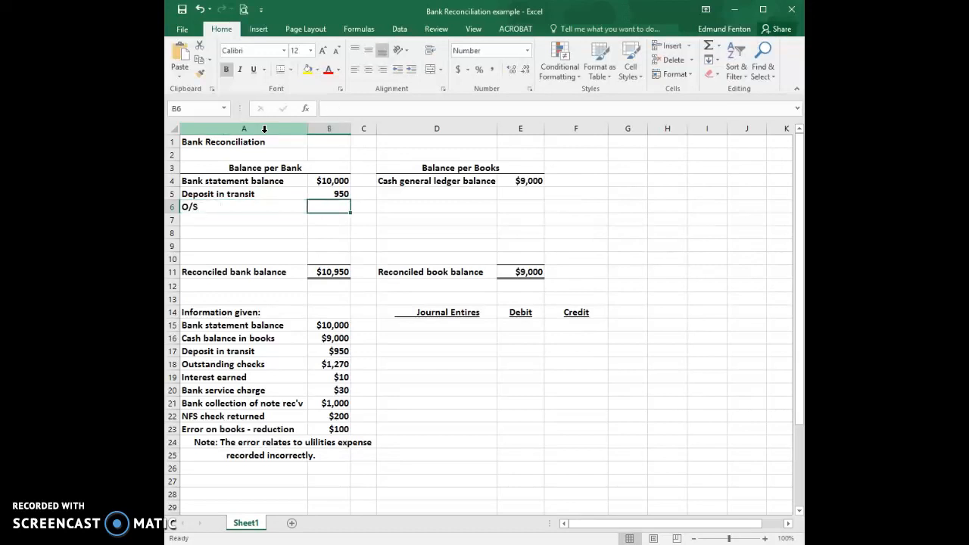
pyautogui.write('-1270')
pyautogui.press('Return')
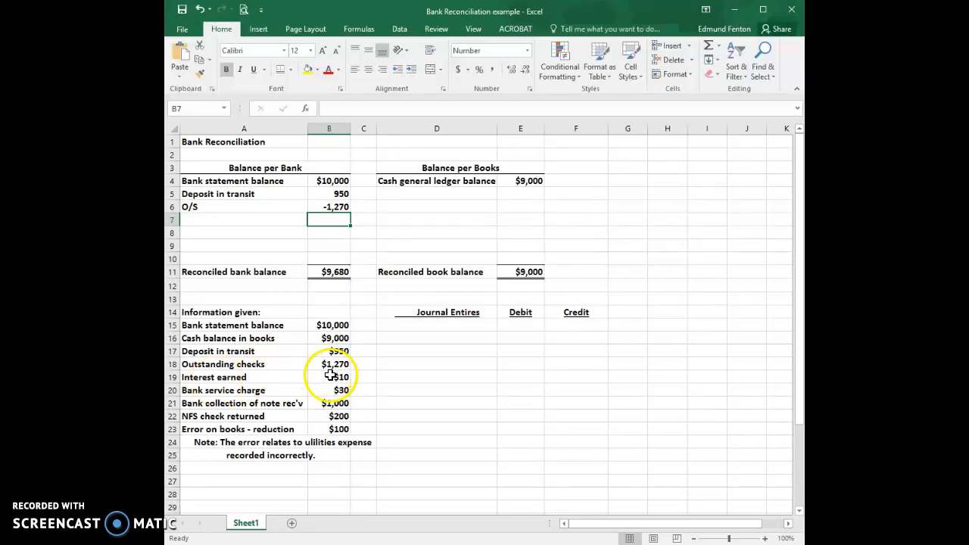
# Add an "Interest earned" line of 10 below the cash general ledger balance, starting in D5
pyautogui.click(424, 193)
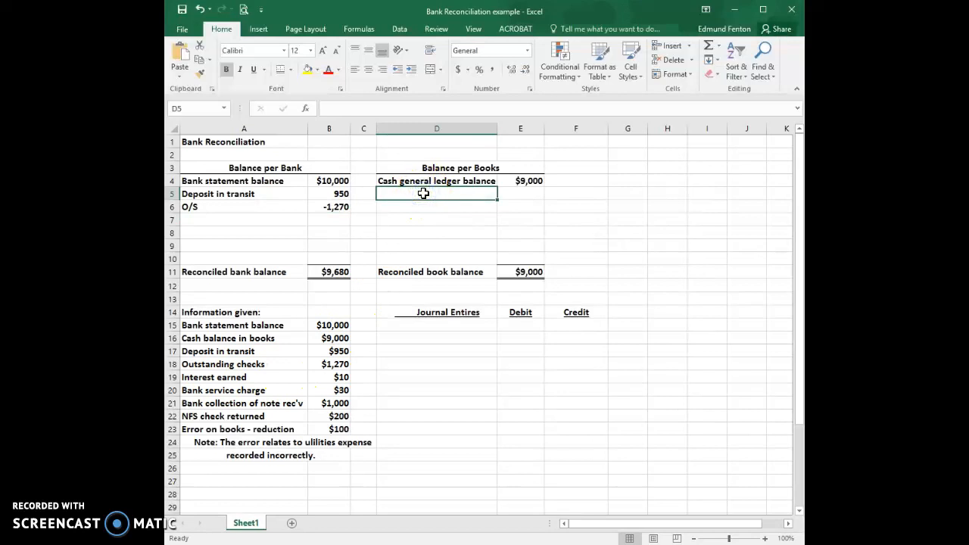
pyautogui.write('Interst')
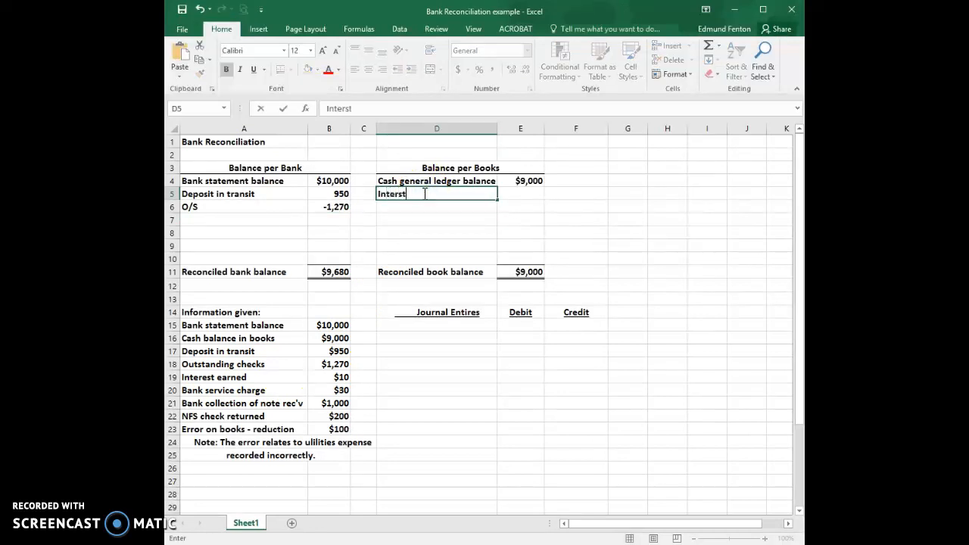
pyautogui.press('BackSpace')
pyautogui.press('BackSpace')
pyautogui.write('est earned')
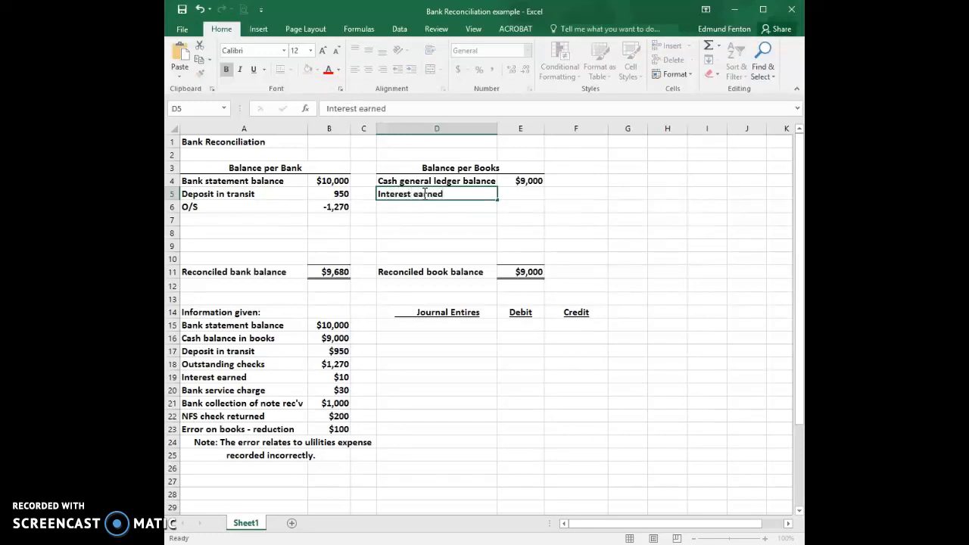
pyautogui.press('Tab')
pyautogui.write('10')
pyautogui.press('Return')
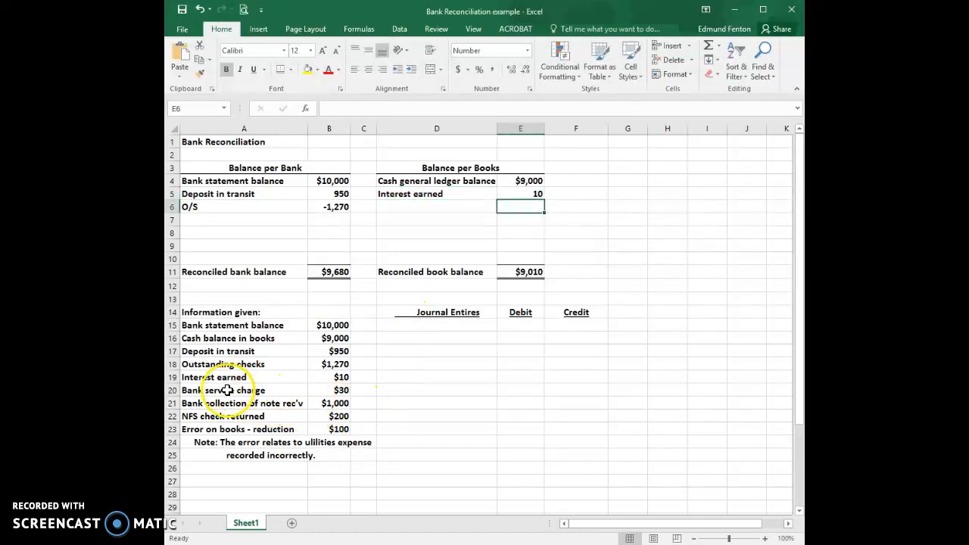
# Add a "Bank service charge" line of -30 in row 6 of the books side
pyautogui.click(421, 206)
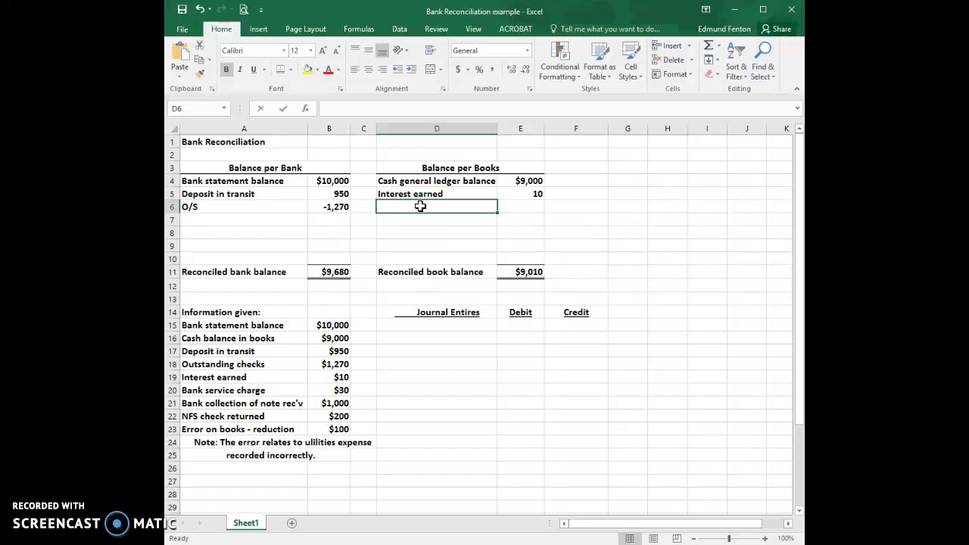
pyautogui.write('Bank service charge')
pyautogui.press('Tab')
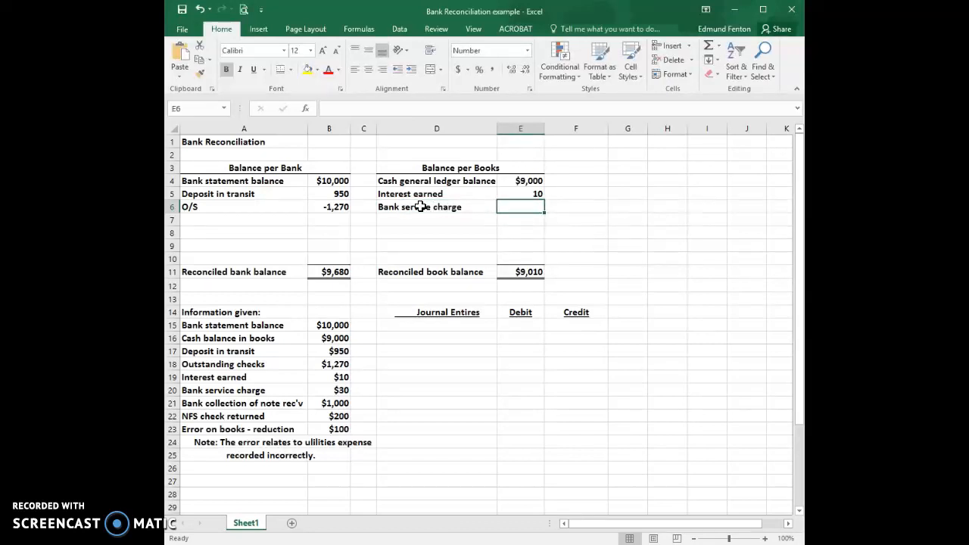
pyautogui.write('-30')
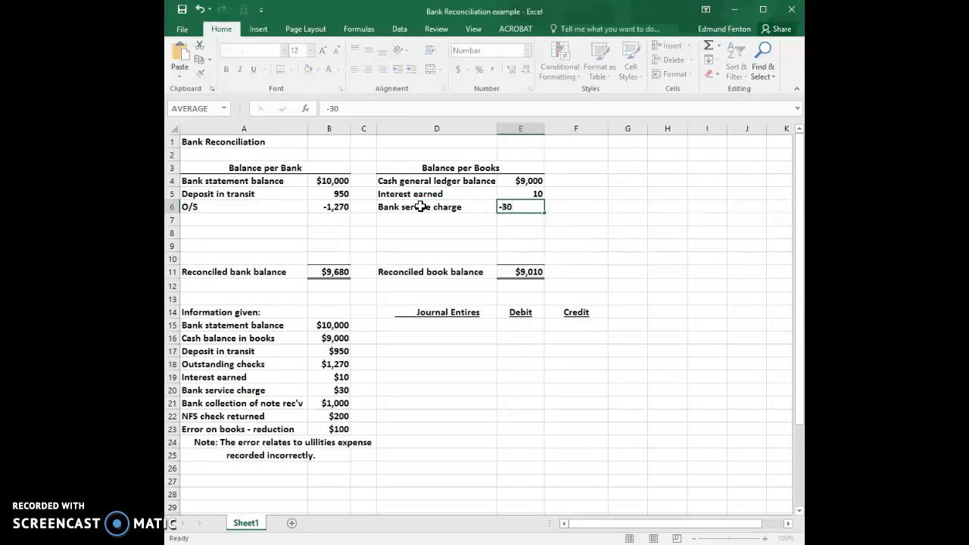
pyautogui.press('Return')
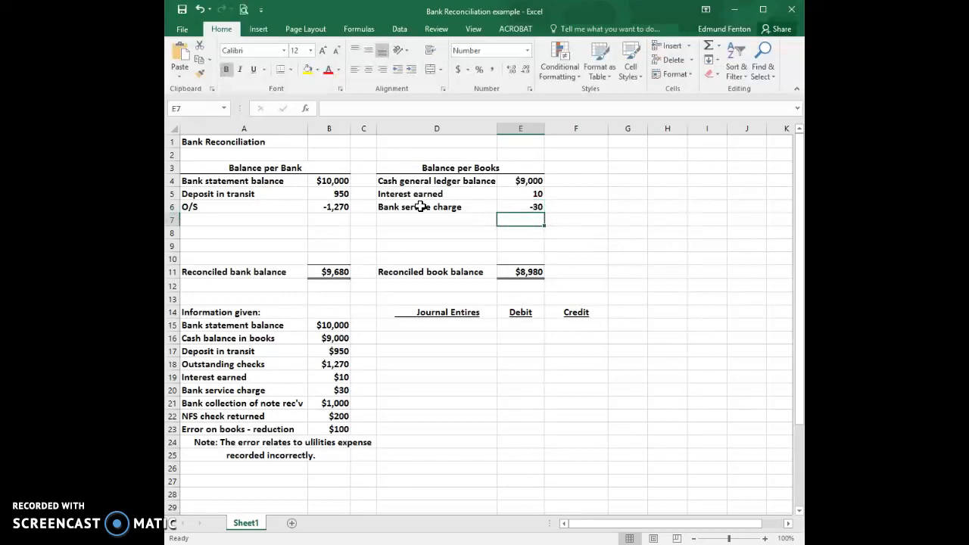
# Add an "N/R" line of 1000 for the collected note in row 7 of the books side
pyautogui.press('Left')
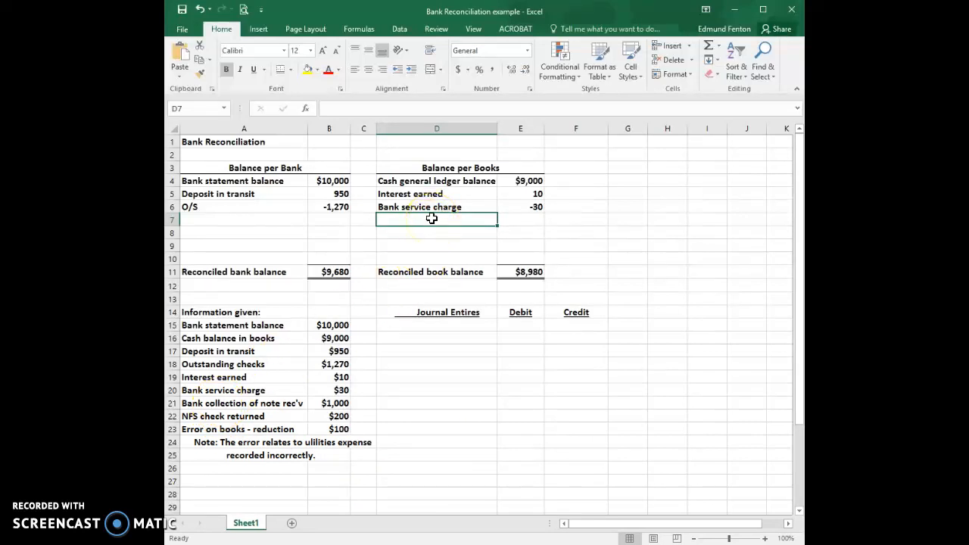
pyautogui.write('N?')
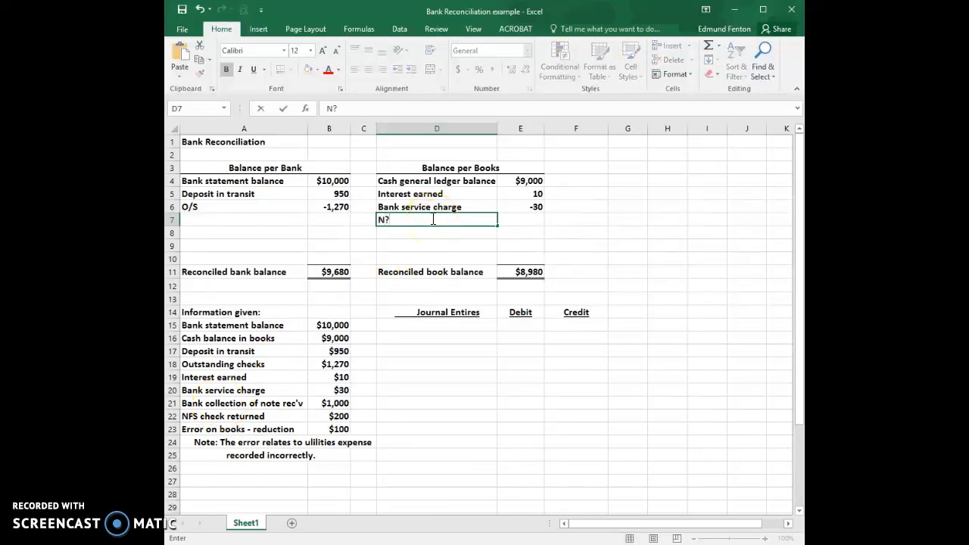
pyautogui.write('R')
pyautogui.press('BackSpace')
pyautogui.press('BackSpace')
pyautogui.write('/R')
pyautogui.hotkey('ctrl', 'Return')
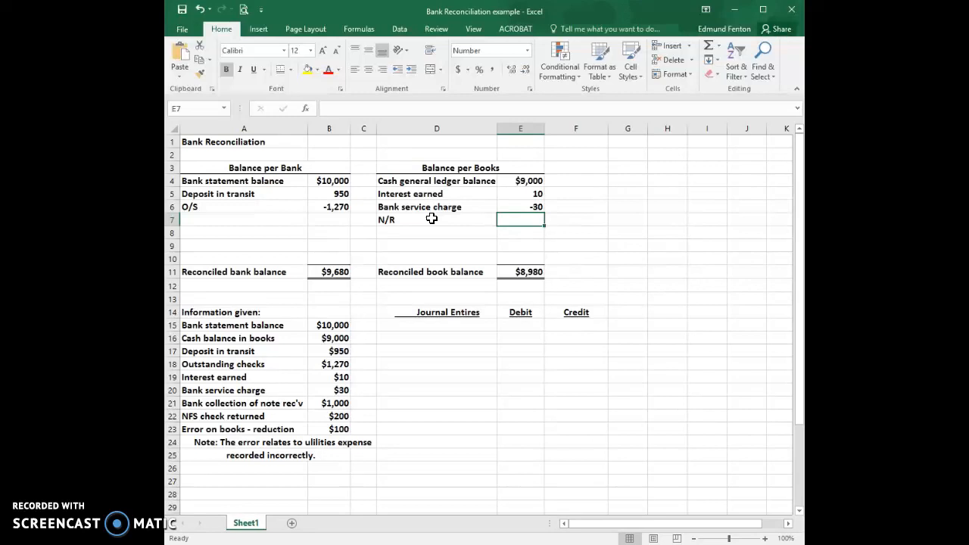
pyautogui.write('1000')
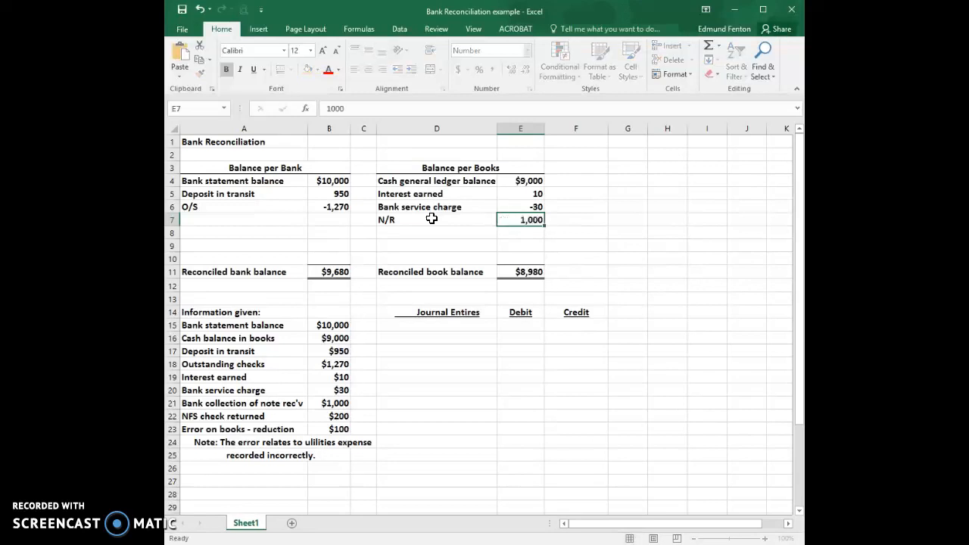
pyautogui.press('Return')
# Add an "NFS check" line of -200 in row 8 of the books side
pyautogui.press('Left')
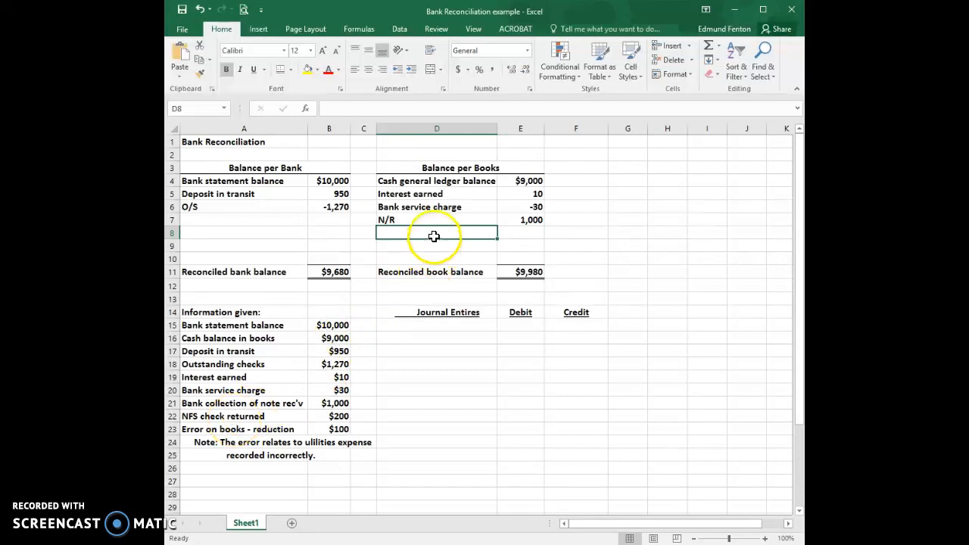
pyautogui.write('NF')
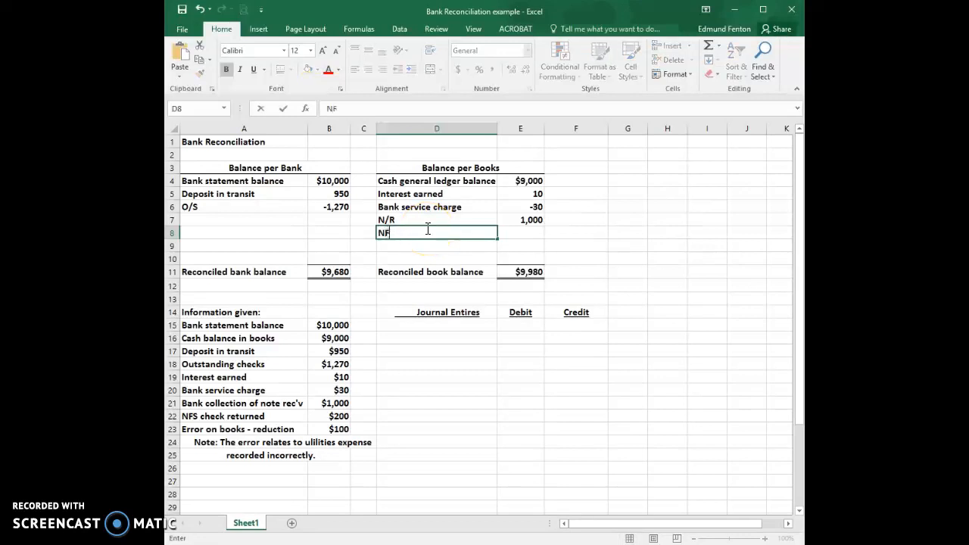
pyautogui.write('S check')
pyautogui.press('Tab')
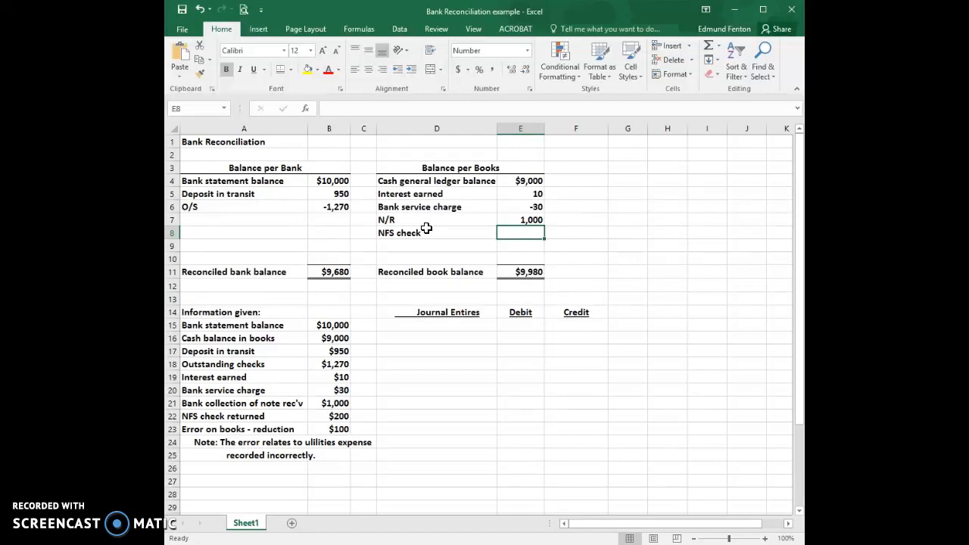
pyautogui.write('-200')
pyautogui.press('Return')
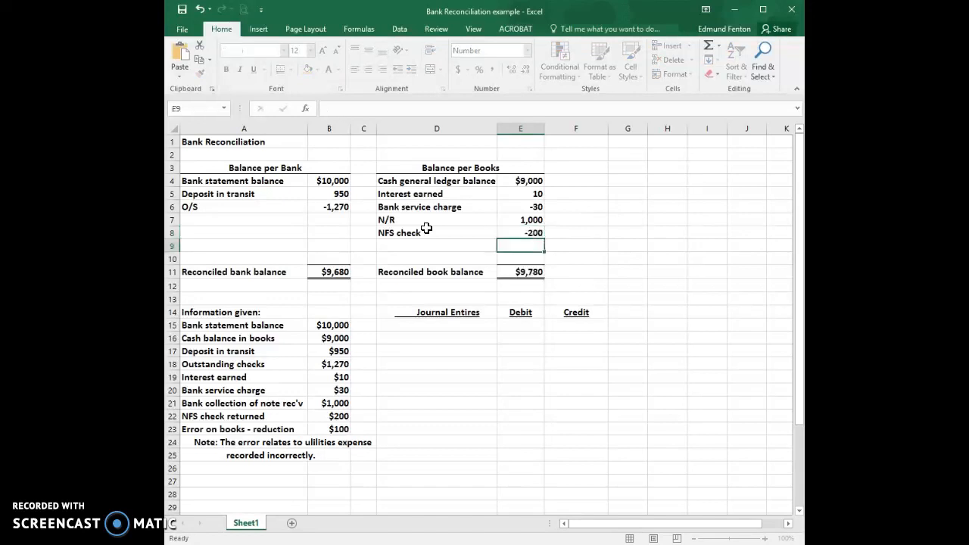
# Add an "Error" line of -100 in row 9 of the books side and check the reconciled book balance formula
pyautogui.press('Left')
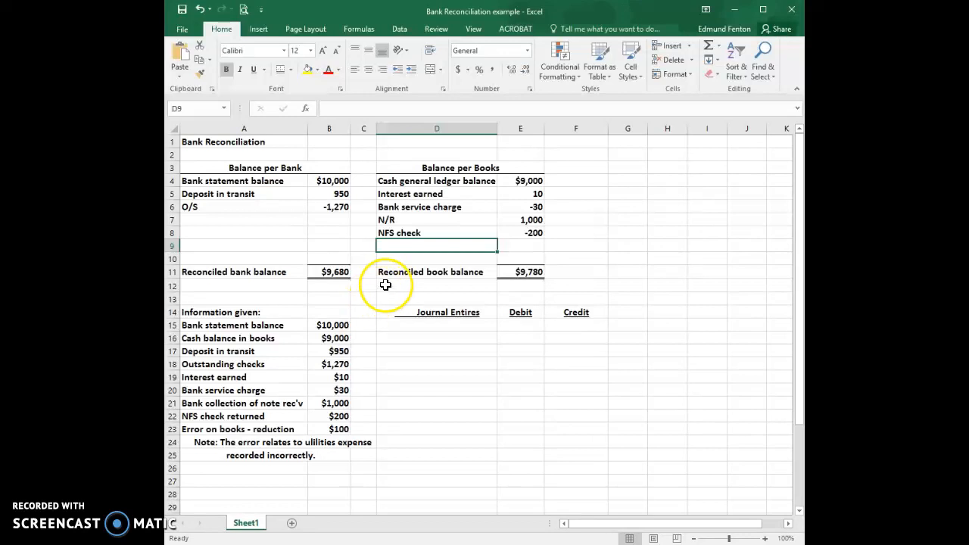
pyautogui.write('Error')
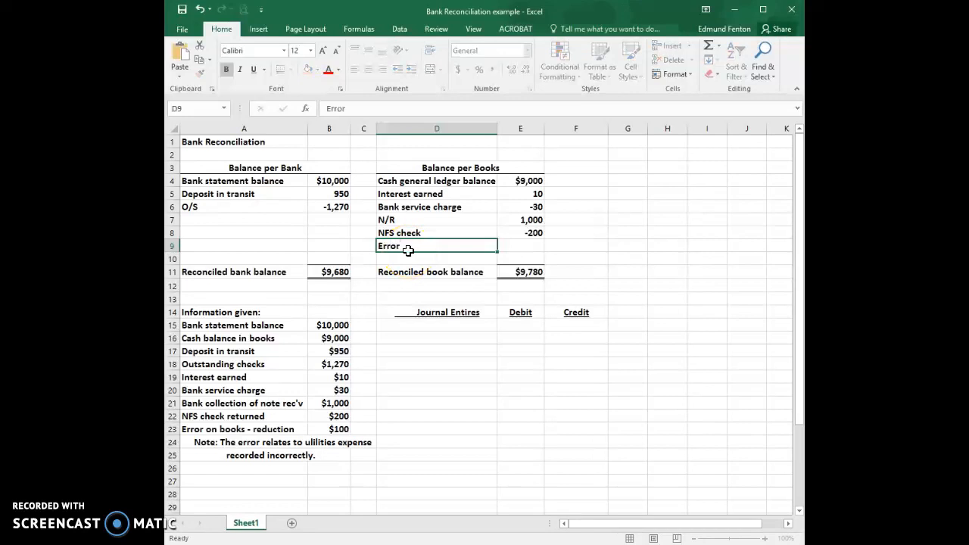
pyautogui.press('Tab')
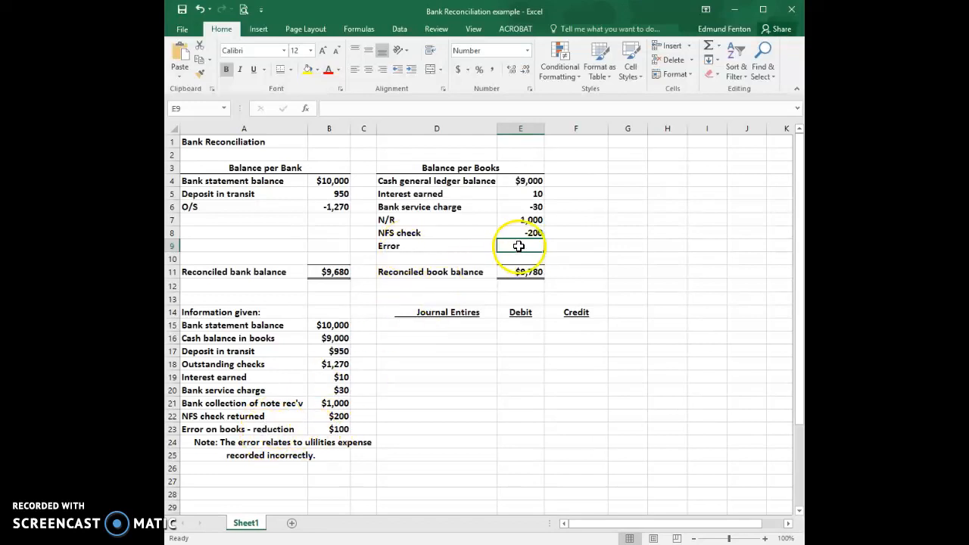
pyautogui.write('-100')
pyautogui.press('Return')
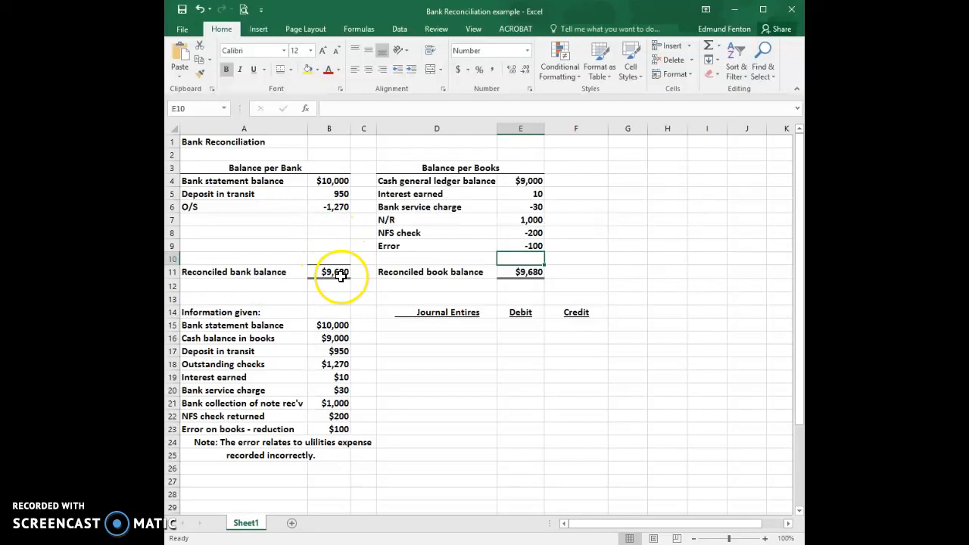
pyautogui.click(530, 273)
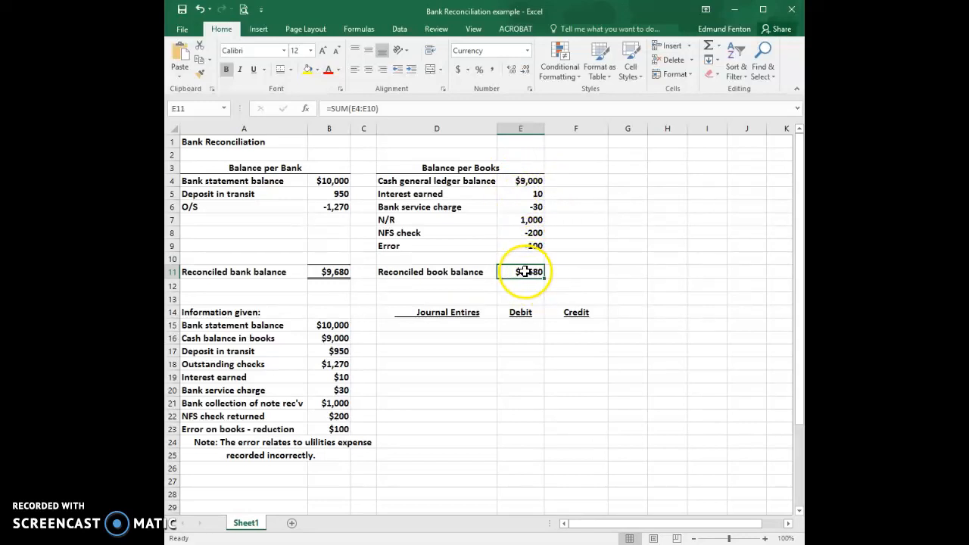
# Start the interest journal entry in row 15 with a "Cash" debit of 10
pyautogui.click(439, 324)
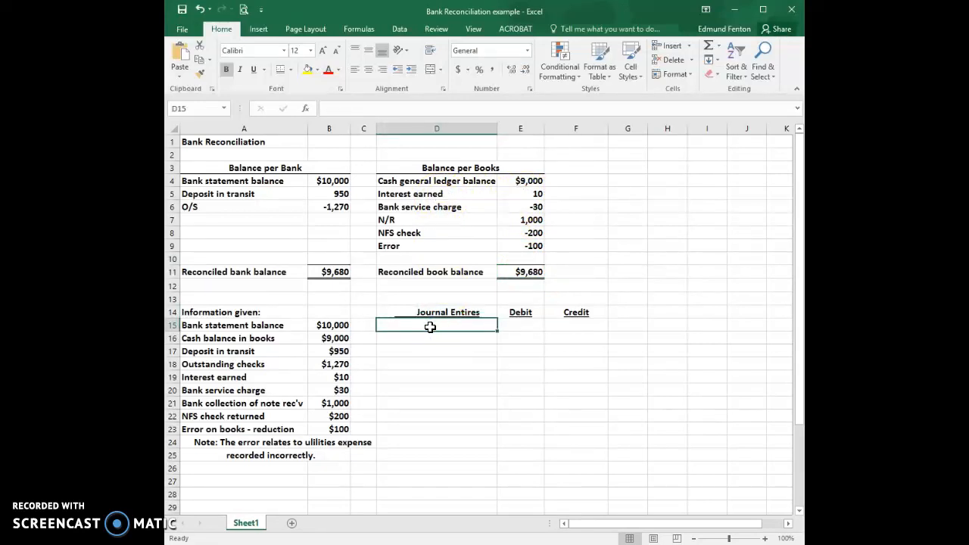
pyautogui.write('Cash')
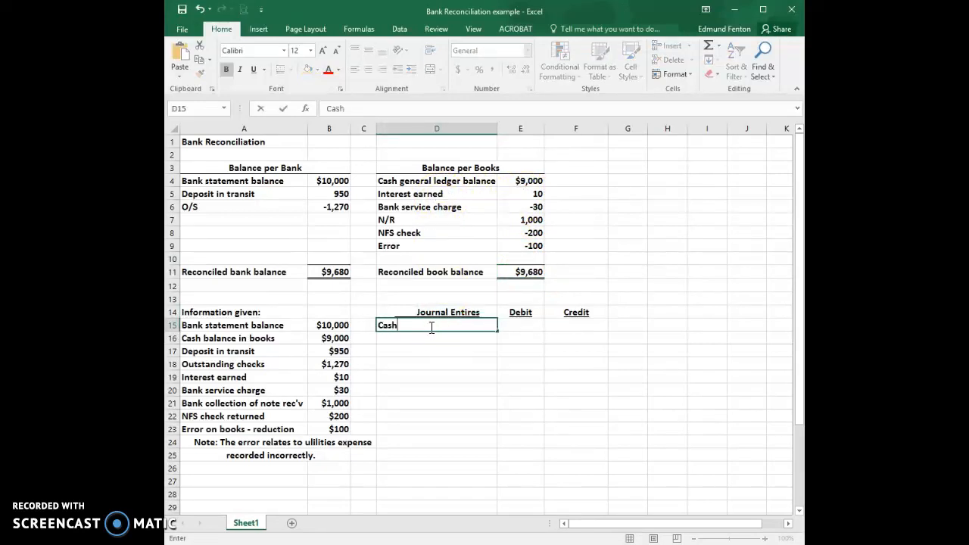
pyautogui.press('Tab')
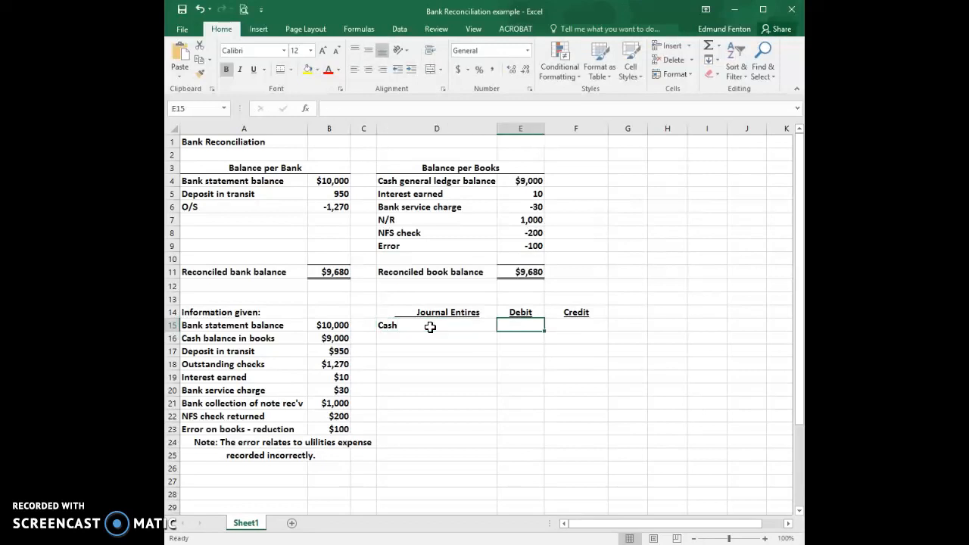
pyautogui.write('10')
pyautogui.press('Return')
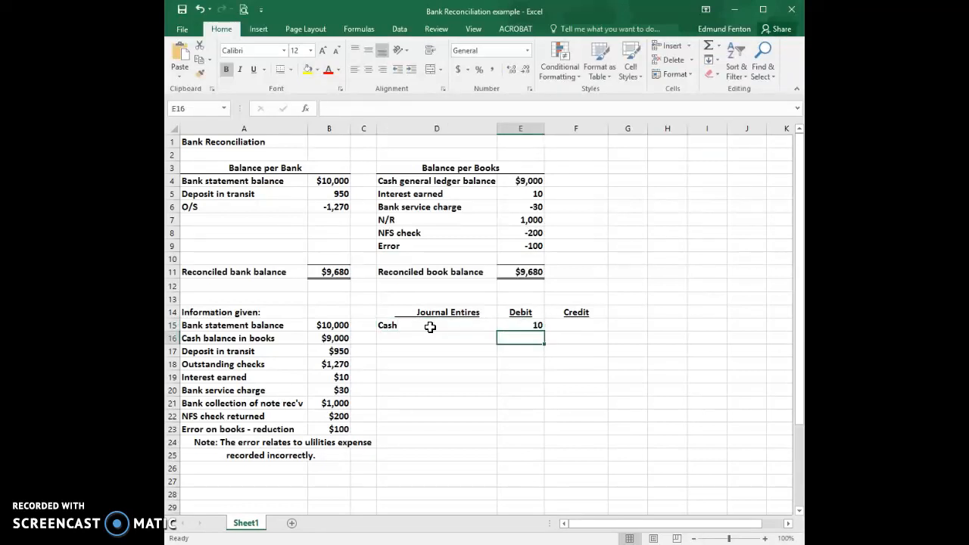
# Add an indented "Int Earned" credit of 10 in row 16 of the journal entries
pyautogui.press('Left')
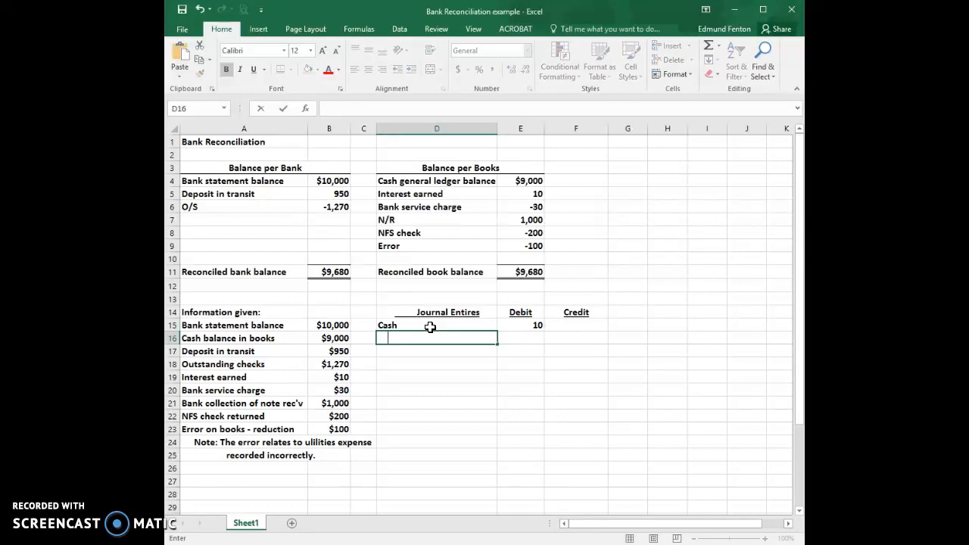
pyautogui.write('Int Earned')
pyautogui.press('Tab')
pyautogui.press('Tab')
pyautogui.write('10')
pyautogui.press('Return')
# Start the service charge journal entry in row 18 with a "Ser. Charge exp" debit of 30
pyautogui.press('Down')
pyautogui.press('Left')
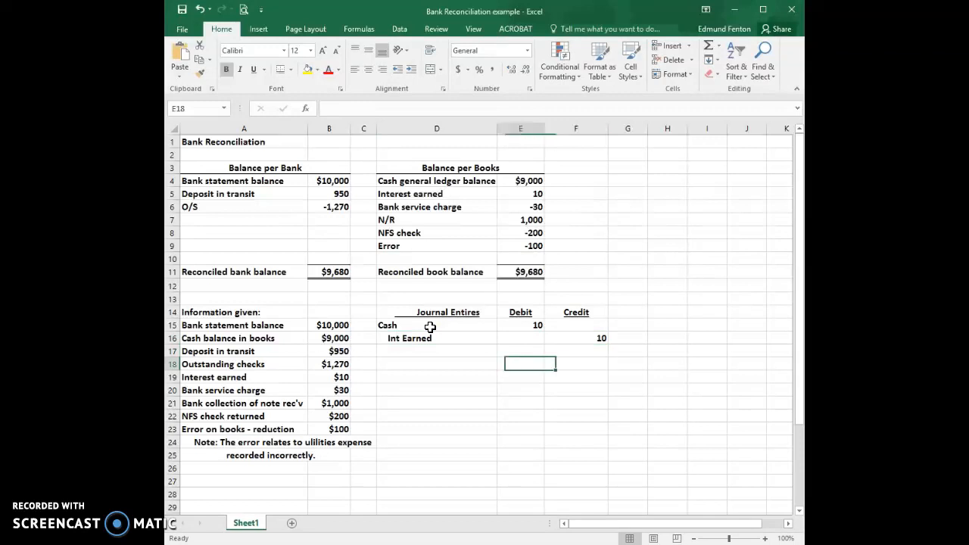
pyautogui.press('Left')
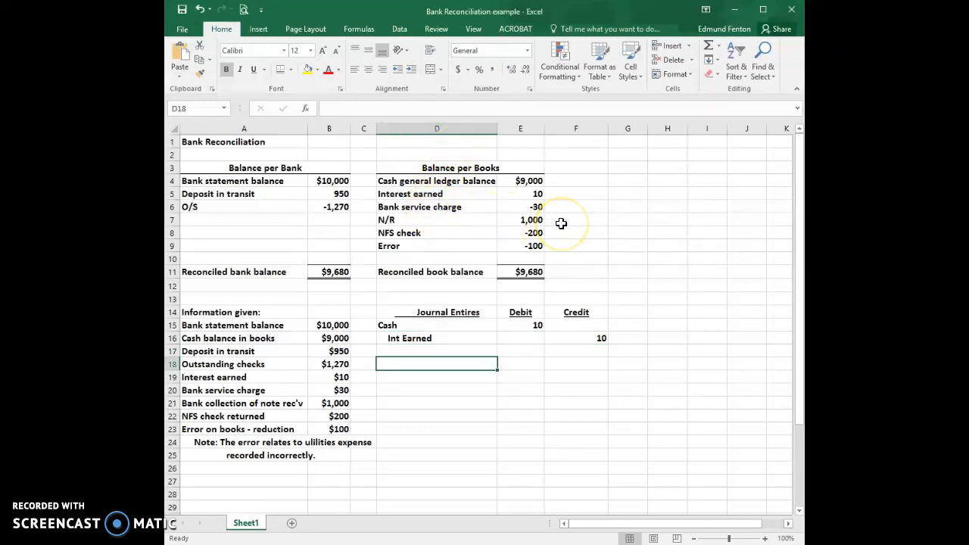
pyautogui.write('Ser. C')
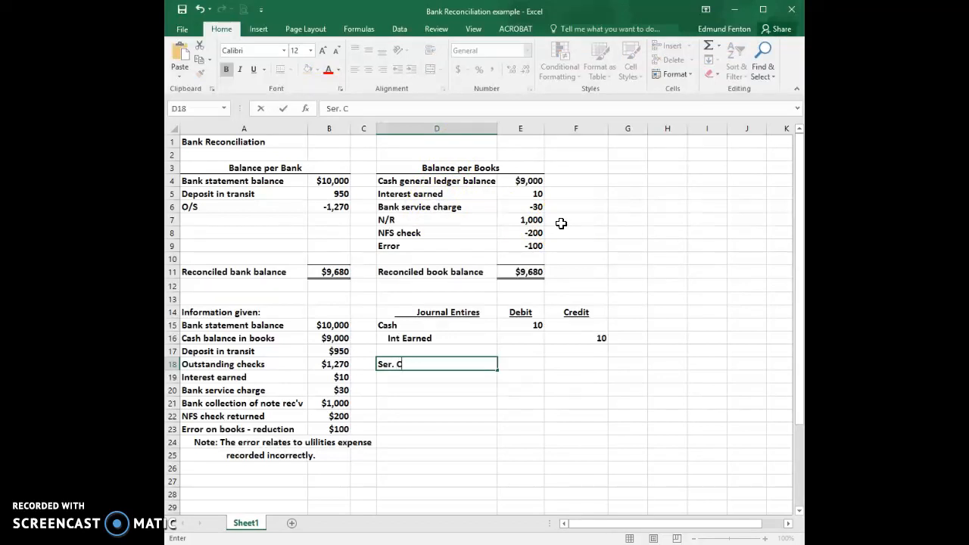
pyautogui.write('harge exp')
pyautogui.press('Tab')
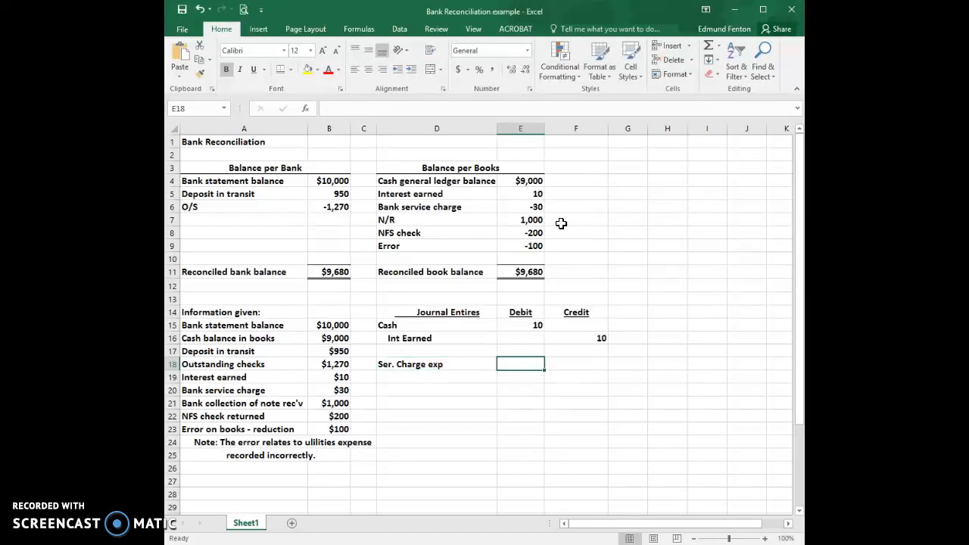
pyautogui.write('30')
pyautogui.press('Return')
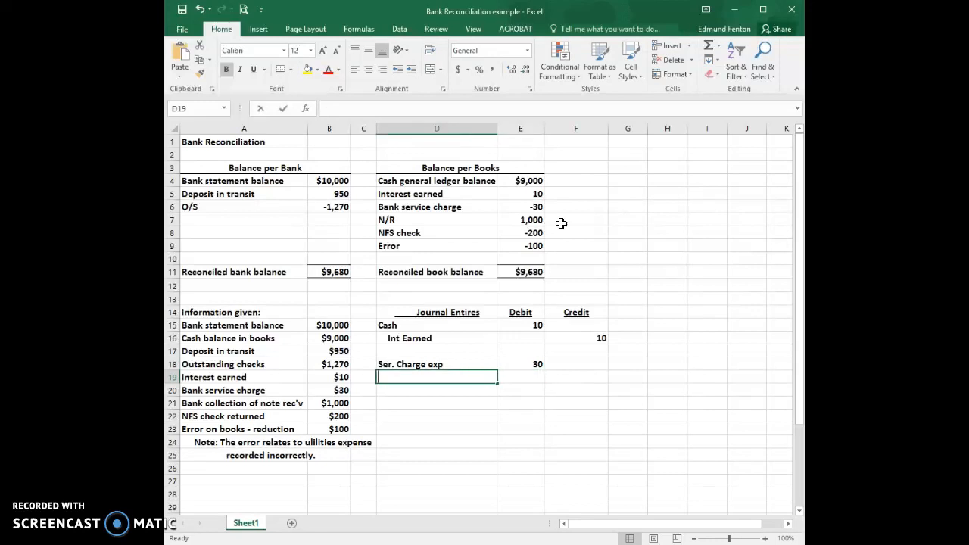
# Add an indented "cash" credit of 30 in row 19 of the journal entries
pyautogui.write('cask')
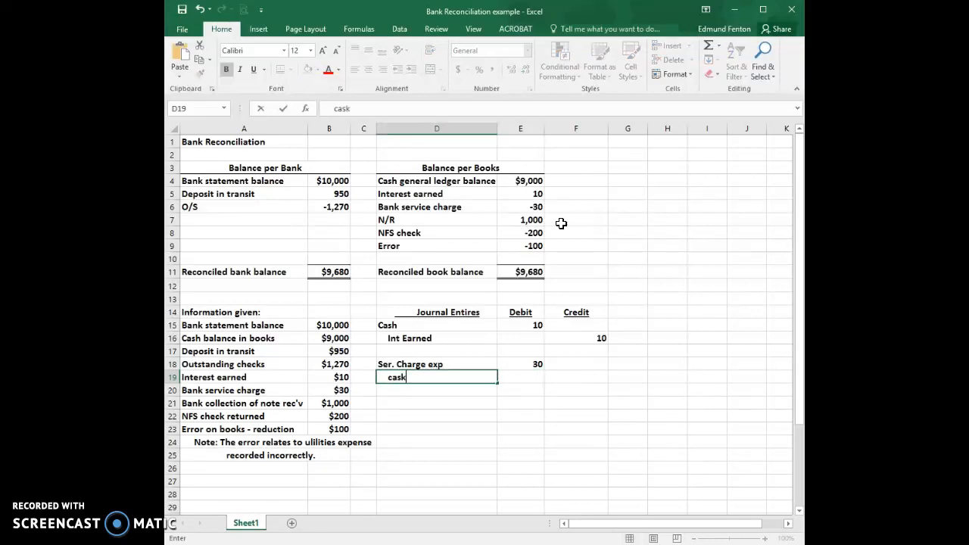
pyautogui.press('BackSpace')
pyautogui.write('h')
pyautogui.press('Tab')
pyautogui.press('Tab')
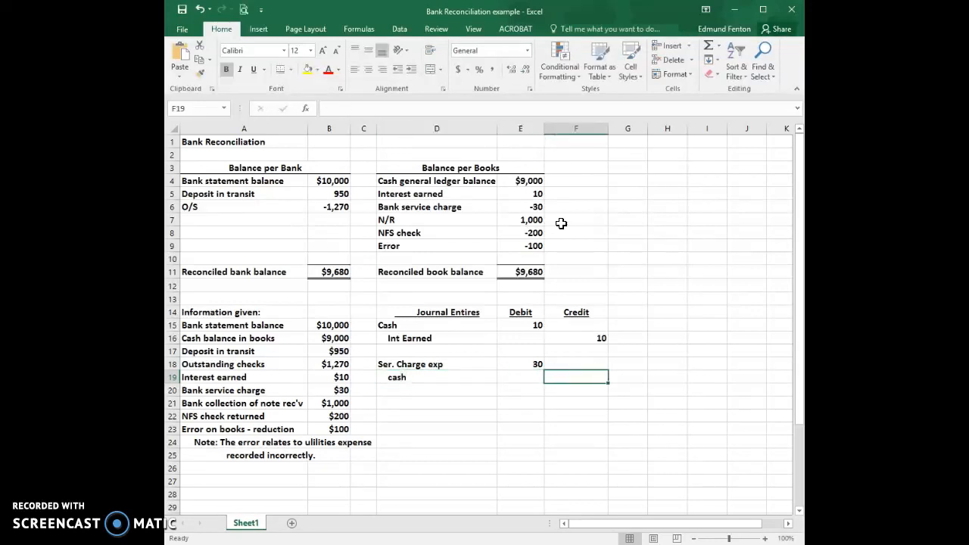
pyautogui.write('30')
pyautogui.press('Return')
pyautogui.press('Return')
# Start the note collection journal entry in row 21 with a "Cash" debit of 1000
pyautogui.press('Left')
pyautogui.press('Left')
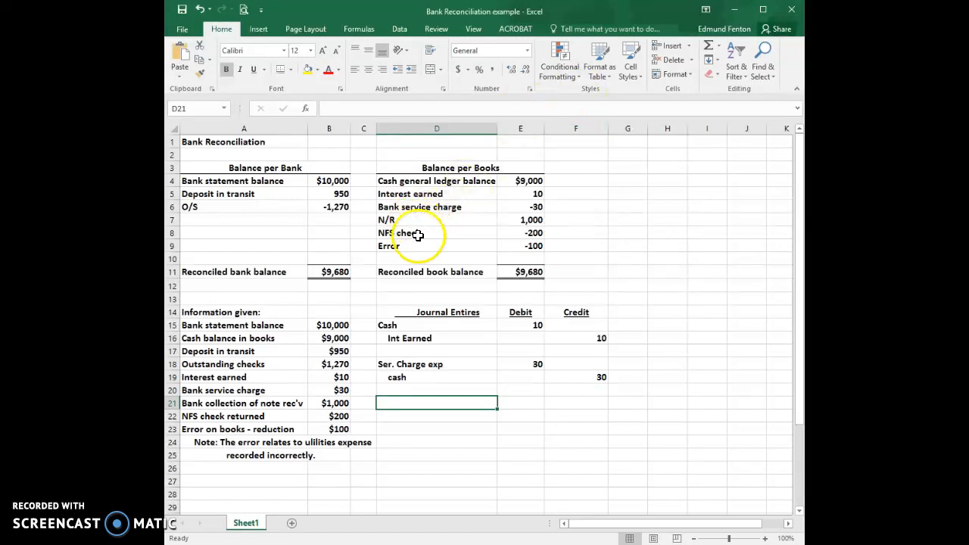
pyautogui.write('Cas')
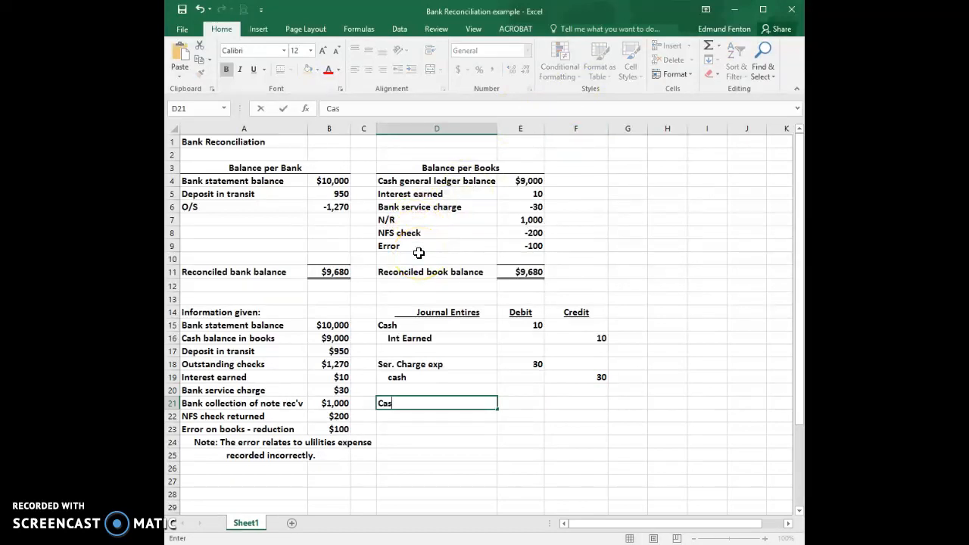
pyautogui.write('h')
pyautogui.press('Tab')
pyautogui.write('10000')
pyautogui.press('BackSpace')
pyautogui.press('Return')
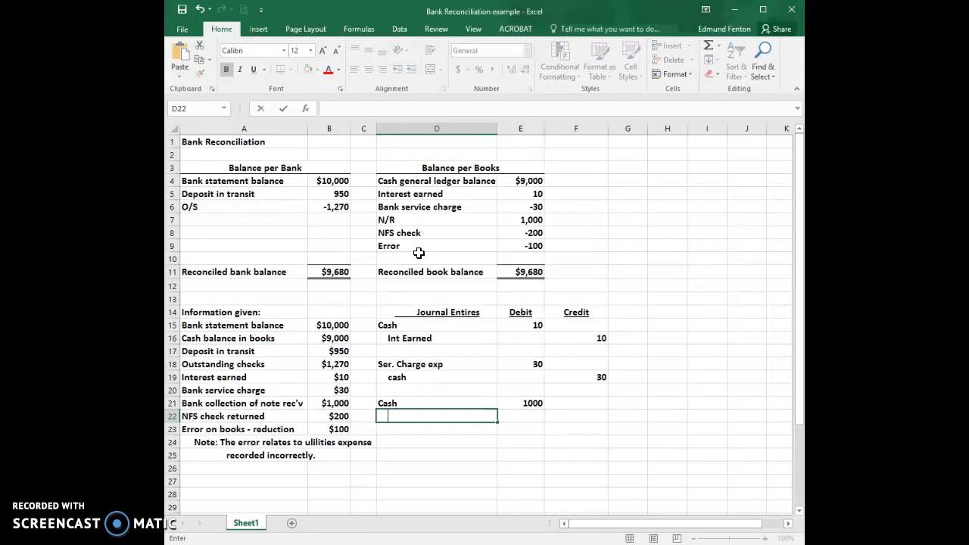
# Add an indented "N/R" credit of 1000 in row 22 of the journal entries
pyautogui.write('N/R')
pyautogui.press('Tab')
pyautogui.press('Tab')
pyautogui.write('1000')
pyautogui.press('Down')
pyautogui.press('Down')
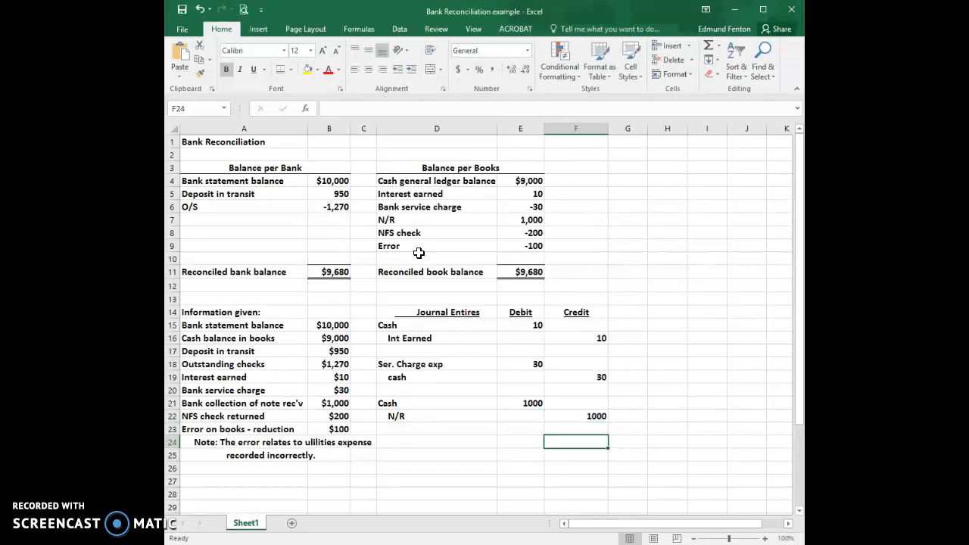
# Start the NFS check journal entry in row 24 with an "Accts. Rec'v." debit of 200
pyautogui.press('Left')
pyautogui.press('Left')
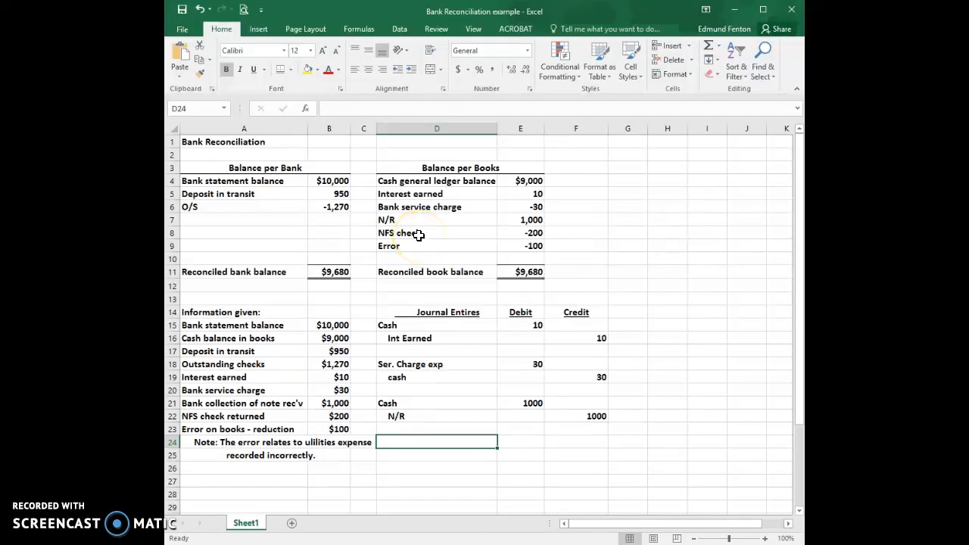
pyautogui.write("Accts. Rec'v.")
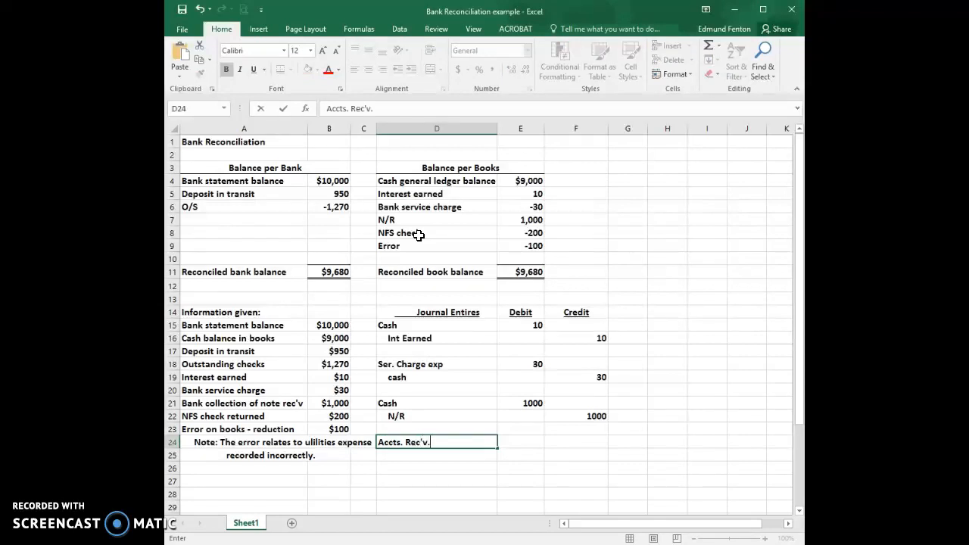
pyautogui.press('Tab')
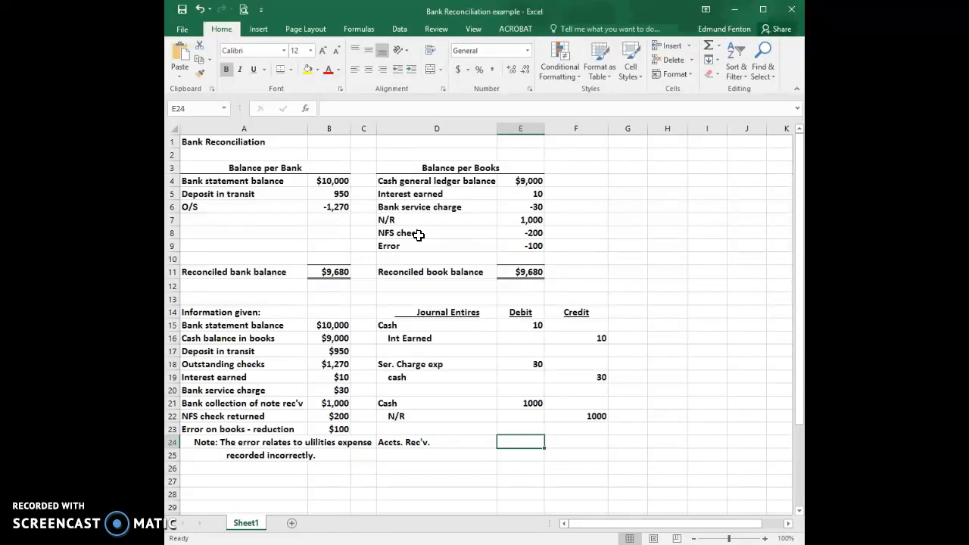
pyautogui.write('200')
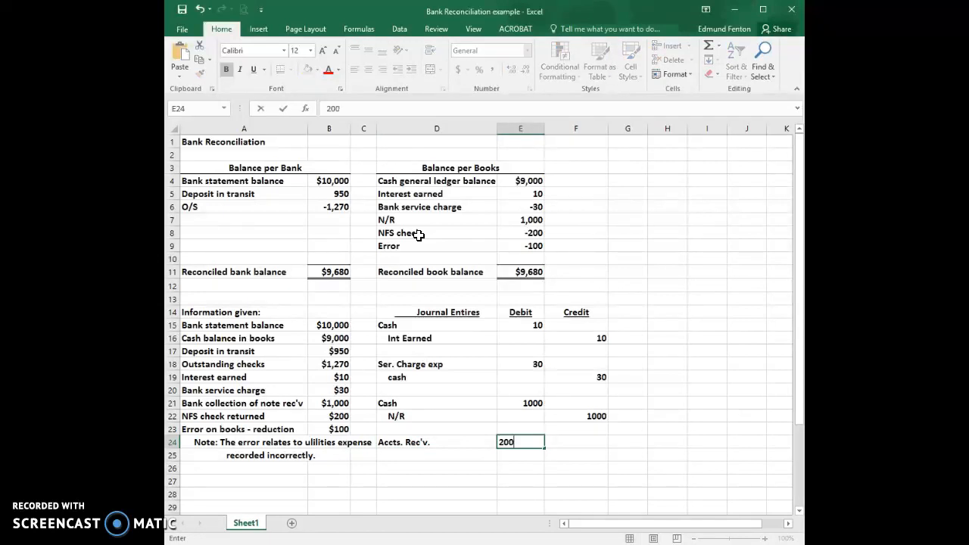
pyautogui.press('Return')
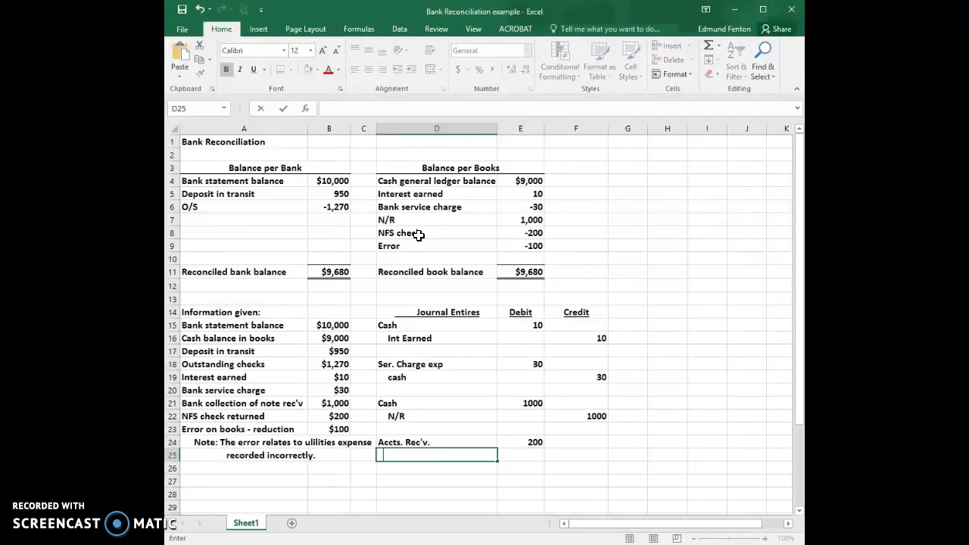
# Add an indented "Cash" credit of 200 in row 25 of the journal entries
pyautogui.write('Csa')
pyautogui.write('h')
pyautogui.press('BackSpace')
pyautogui.press('BackSpace')
pyautogui.press('BackSpace')
pyautogui.write('ash')
pyautogui.press('Tab')
pyautogui.press('Tab')
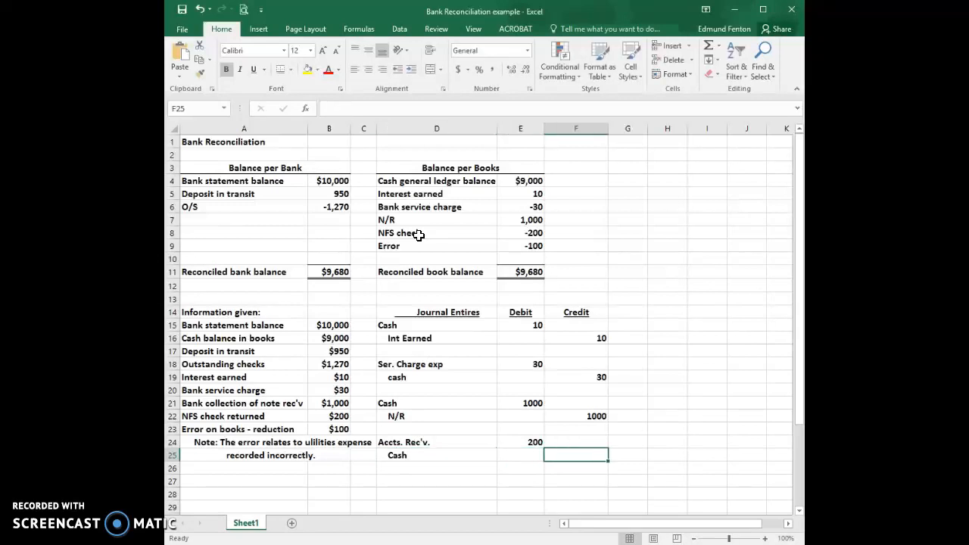
pyautogui.write('200')
pyautogui.press('Return')
pyautogui.press('Return')
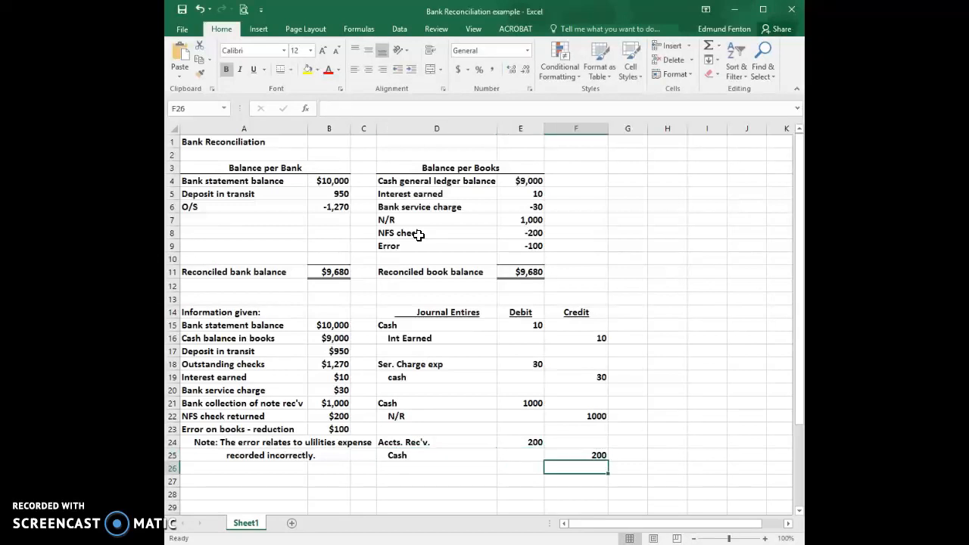
# Enter "Utilities exp" in row 27 as the debit account of the error correction entry, fixing any misspelling
pyautogui.press('Left')
pyautogui.press('Left')
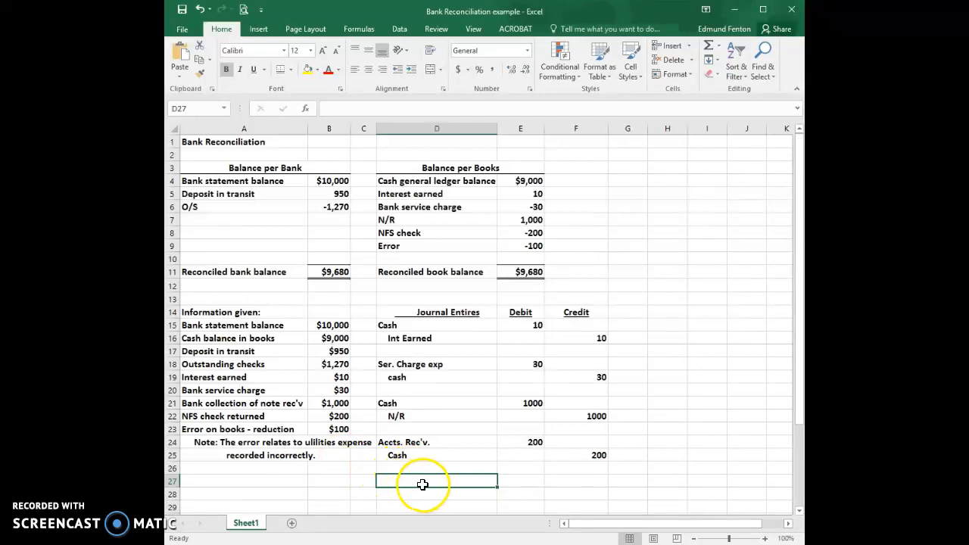
pyautogui.write('U')
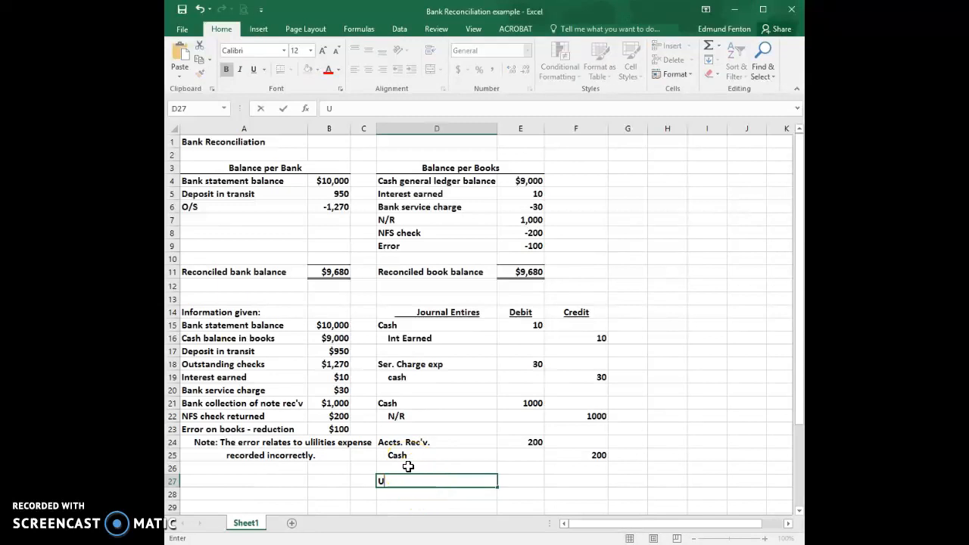
pyautogui.write('til;ities exp')
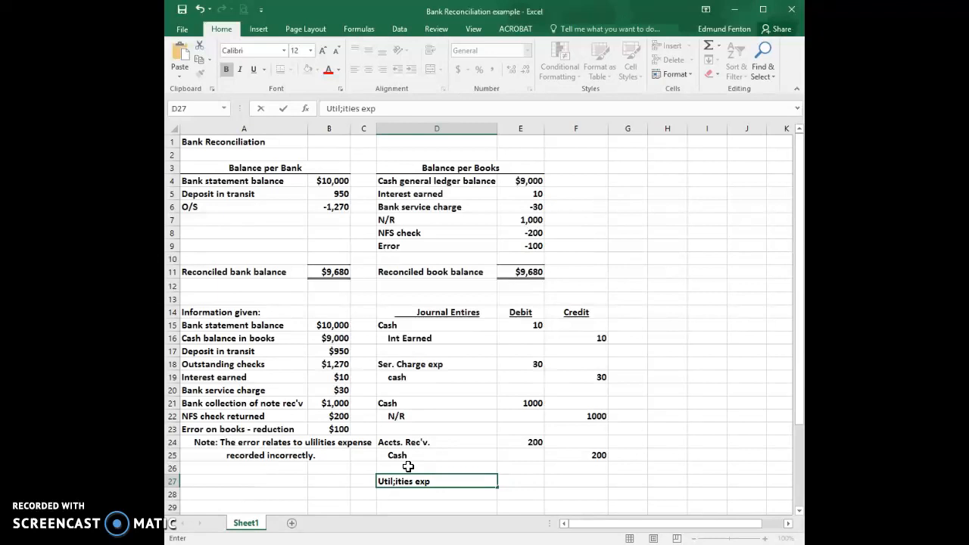
pyautogui.hotkey('ctrl', 'Return')
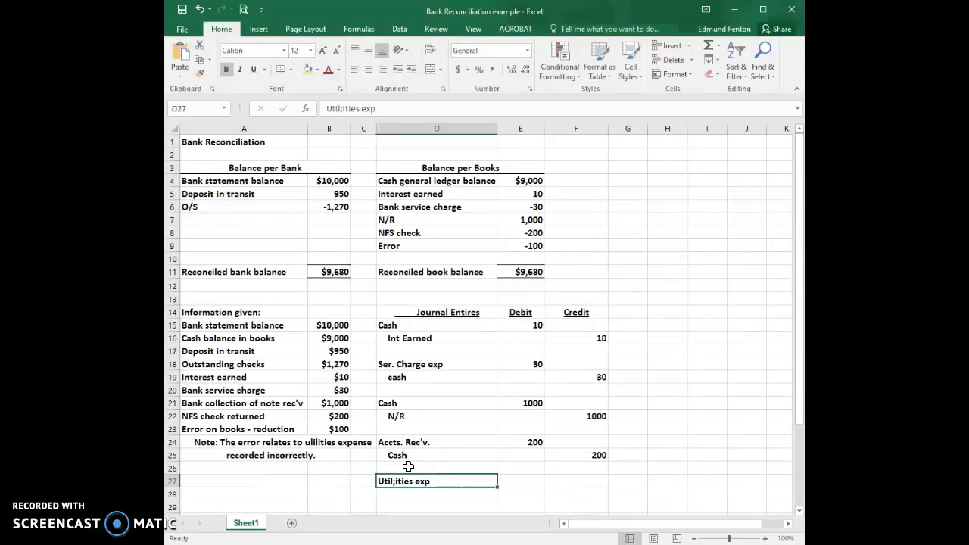
pyautogui.click(341, 109)
pyautogui.press('Delete')
pyautogui.hotkey('ctrl', 'Return')
pyautogui.press('Return')
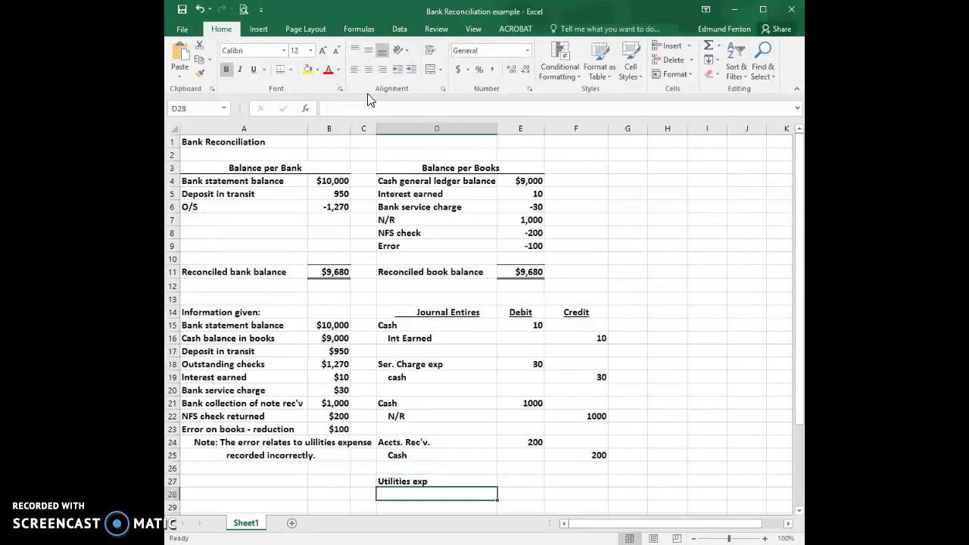
# Enter a debit of 100 for the utilities expense line in row 27
pyautogui.press('Up')
pyautogui.press('Right')
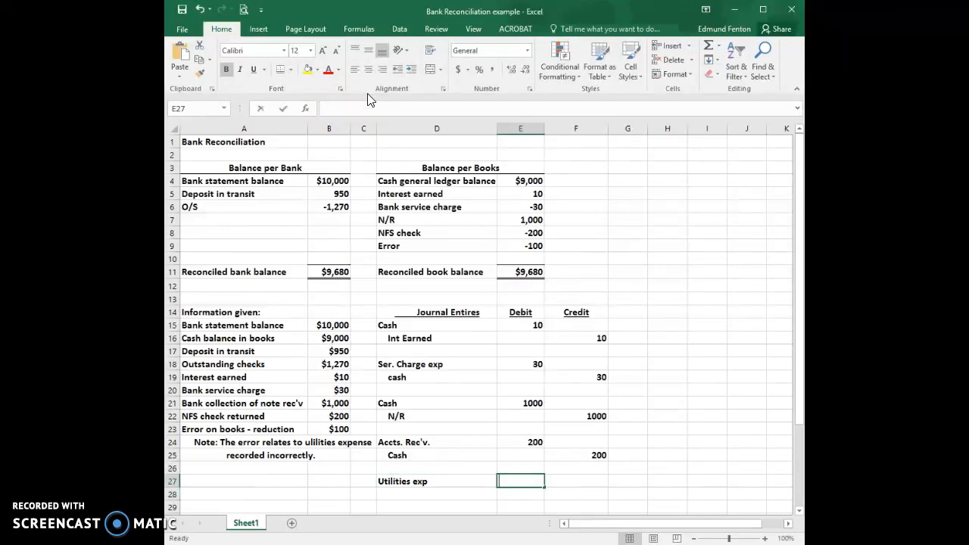
pyautogui.write('100')
pyautogui.press('Return')
# Add an indented "Cash" credit of 100 in row 28 to complete the error correction entry
pyautogui.press('Left')
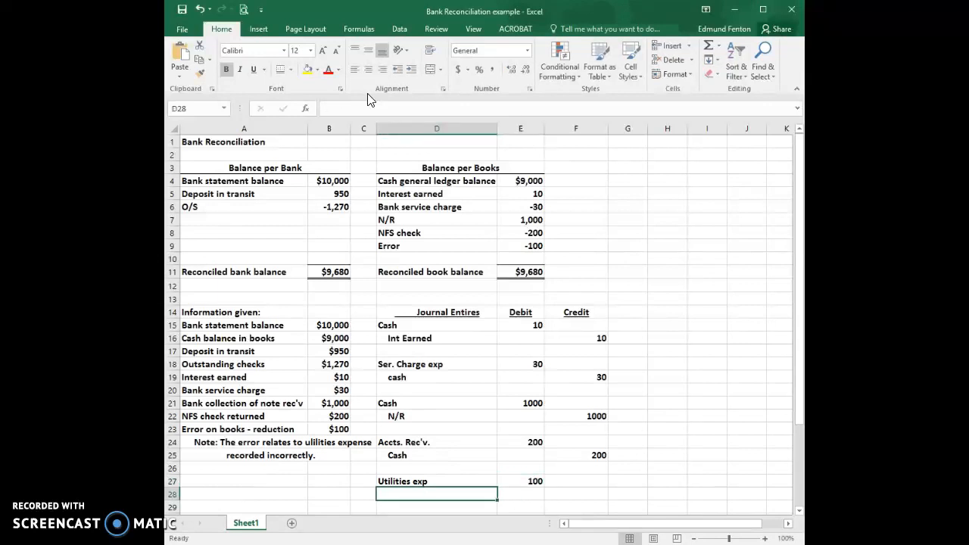
pyautogui.write('Csh')
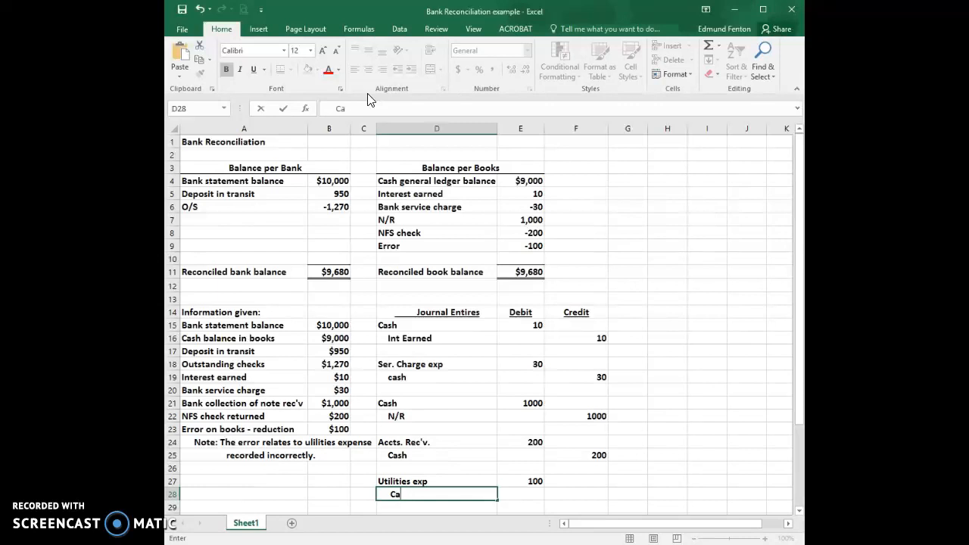
pyautogui.write('h')
pyautogui.press('Right')
pyautogui.press('Right')
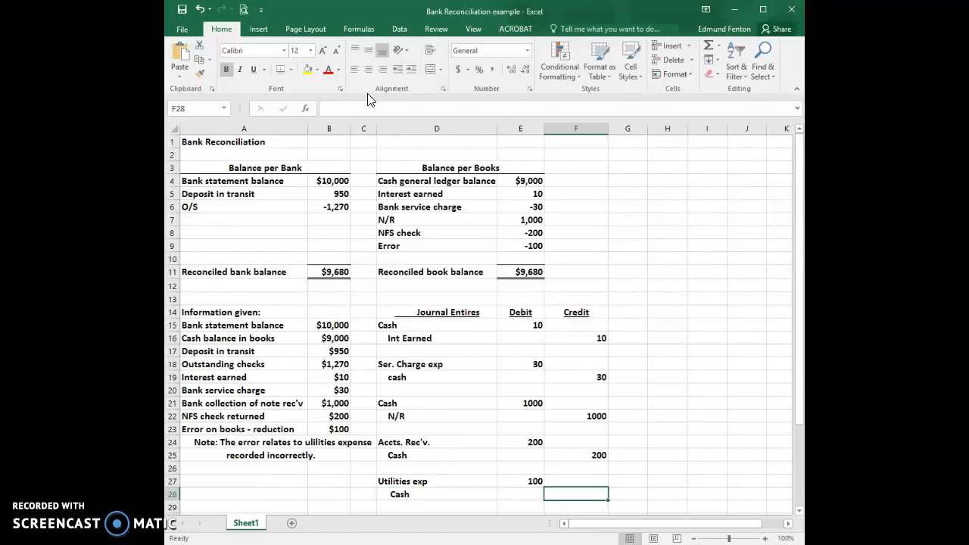
pyautogui.write('100')
pyautogui.press('Return')
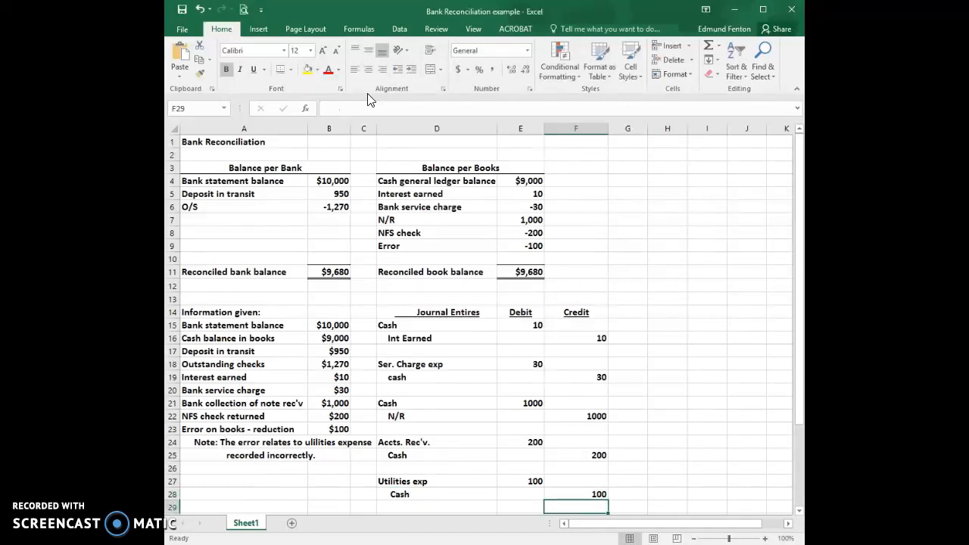